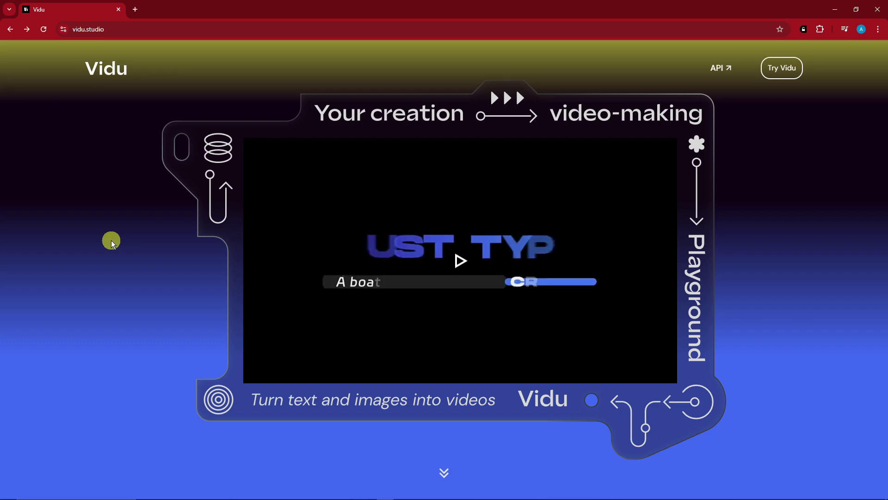
# Scroll through the Vidu landing page to reach the Create Video page
pyautogui.scroll(-5, 111, 240)
pyautogui.scroll(-5, 111, 240)
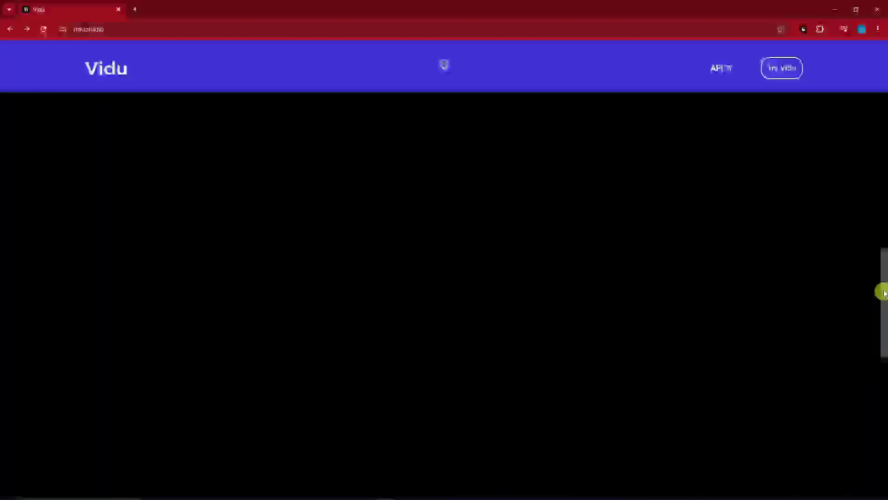
pyautogui.moveTo(884, 293); pyautogui.dragTo(883, 426)
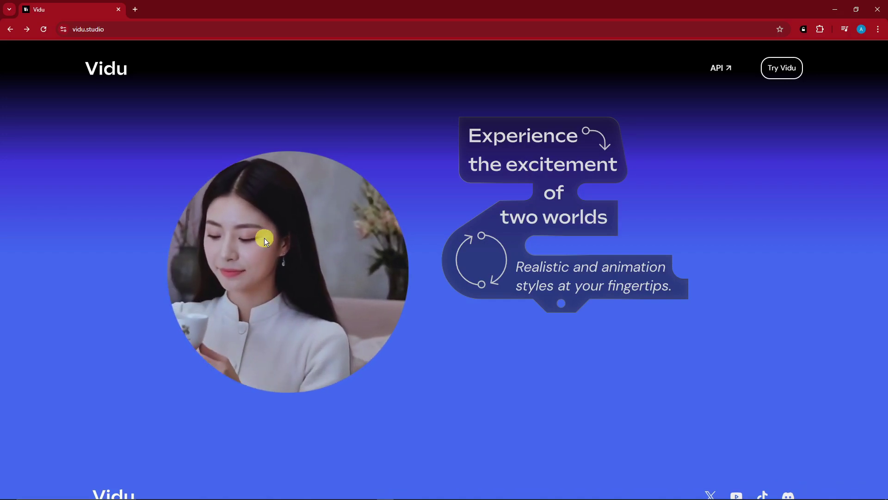
pyautogui.scroll(-2, 882, 419)
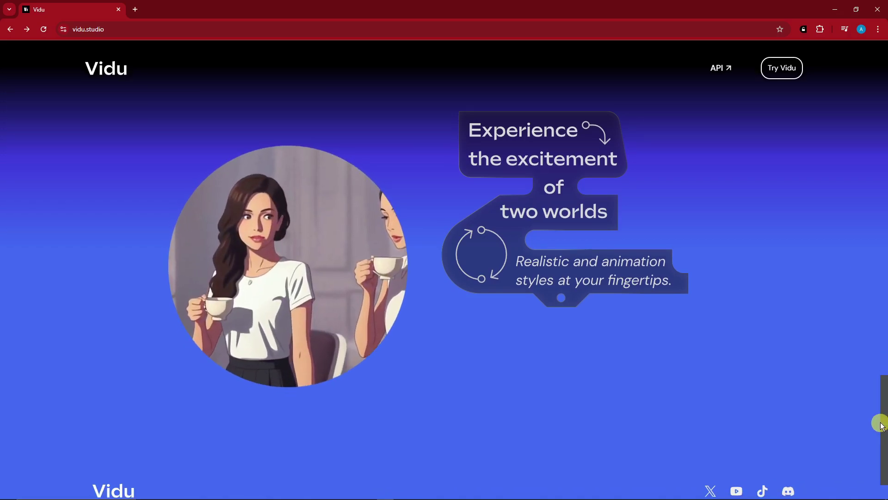
pyautogui.moveTo(884, 409); pyautogui.dragTo(883, 143)
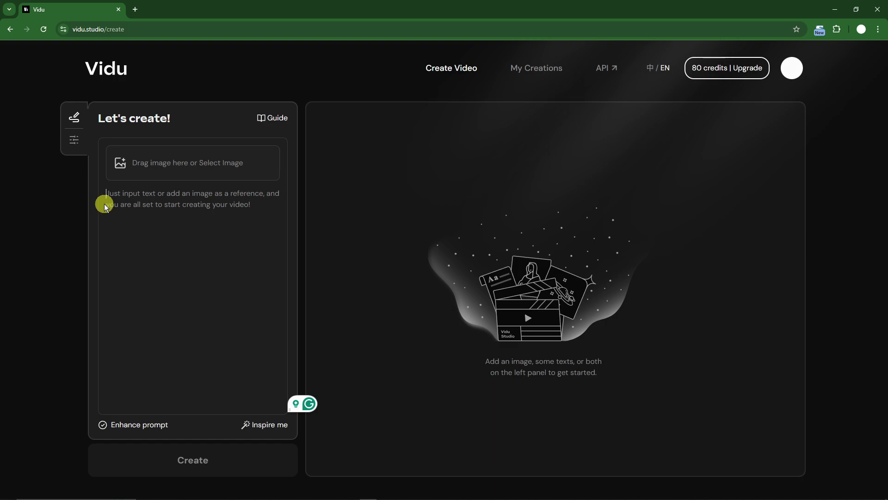
pyautogui.click(178, 212)
pyautogui.moveTo(248, 494)
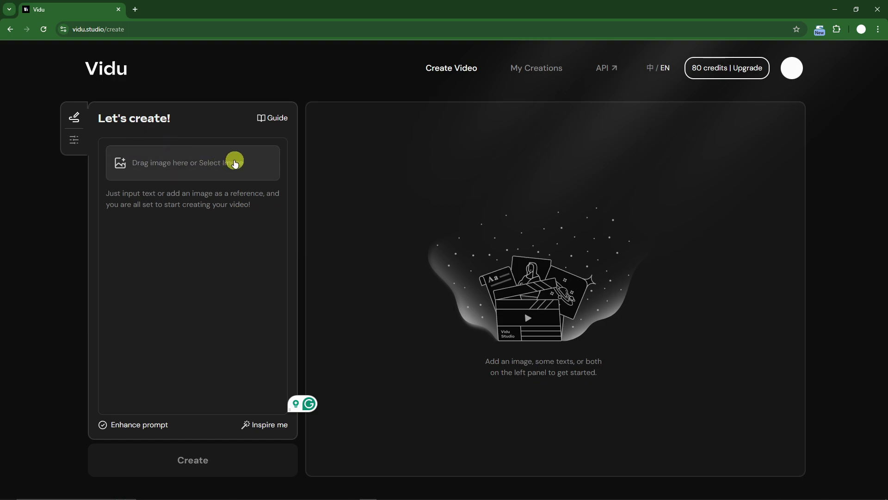
pyautogui.click(105, 428)
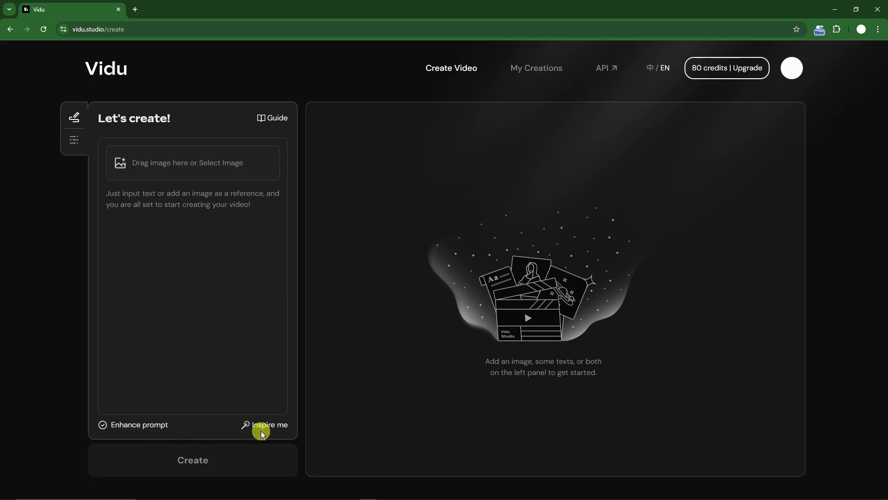
pyautogui.click(278, 428)
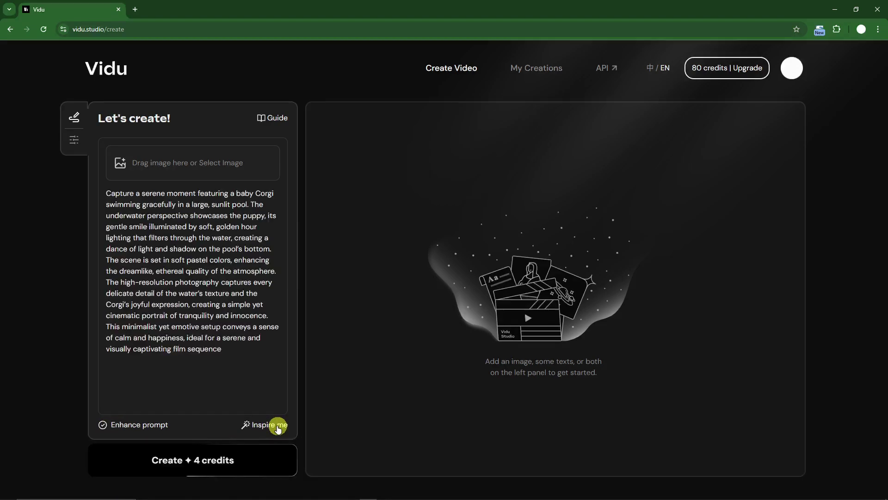
pyautogui.click(278, 428)
pyautogui.click(278, 428)
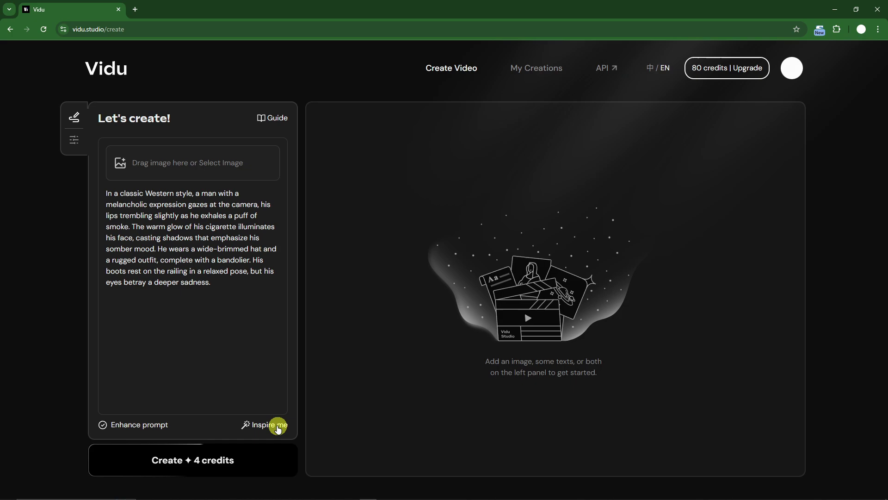
pyautogui.moveTo(246, 301); pyautogui.dragTo(65, 188)
pyautogui.press('BackSpace')
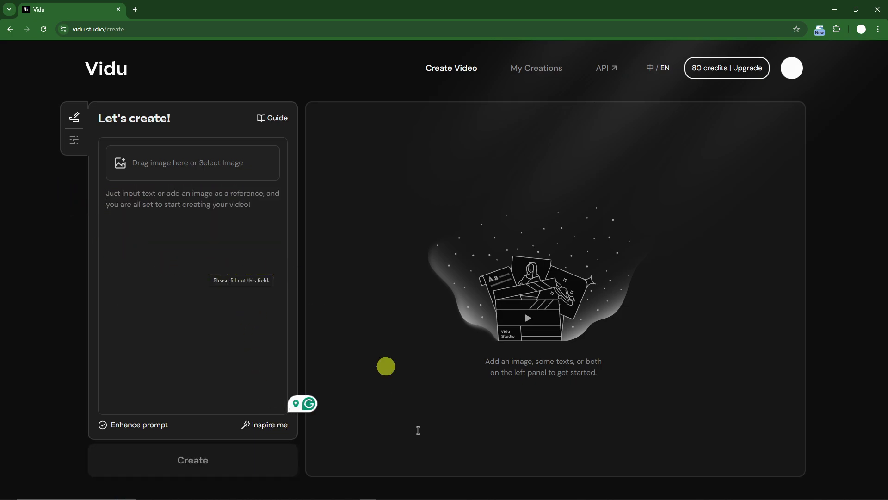
# Paste the baby Corgi pool prompt from Notepad into Vidu and generate the video
pyautogui.moveTo(449, 497)
pyautogui.click(386, 493)
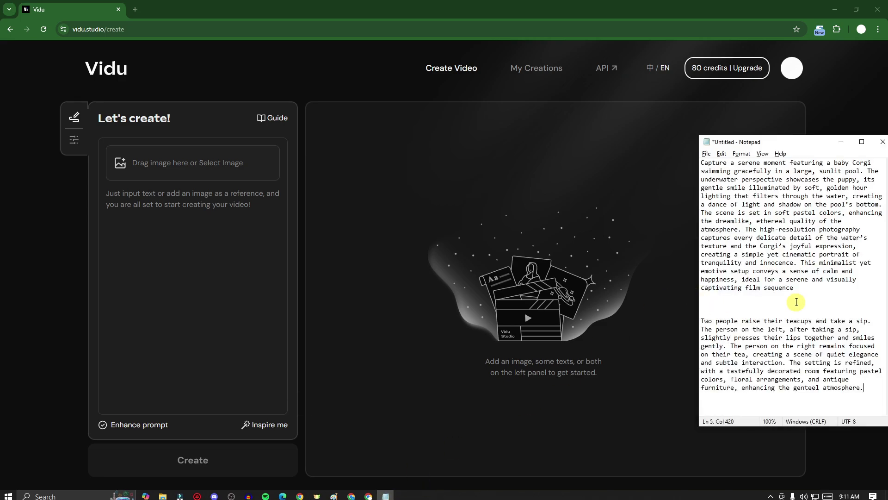
pyautogui.moveTo(795, 289); pyautogui.dragTo(665, 164)
pyautogui.hotkey('ctrl', 'c')
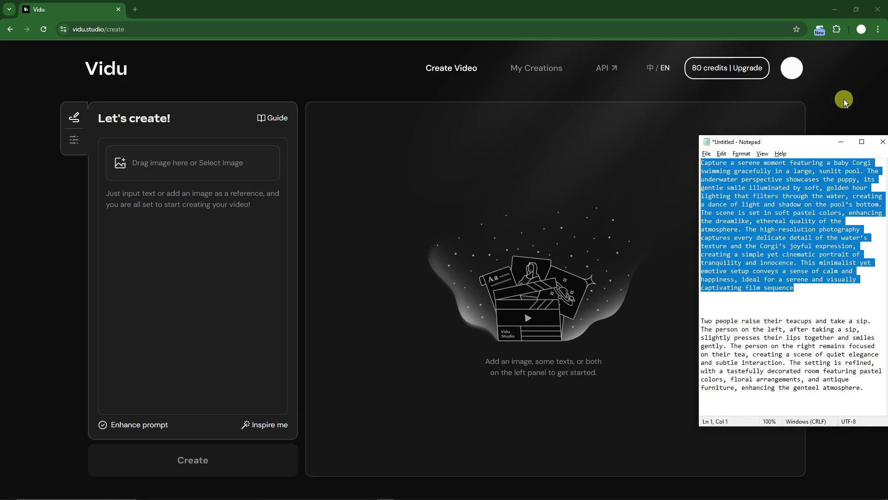
pyautogui.click(158, 205)
pyautogui.hotkey('ctrl', 'v')
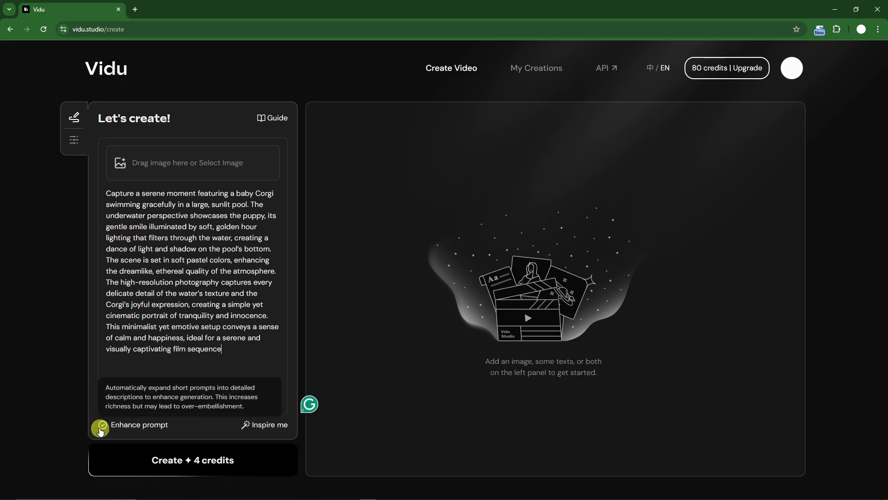
pyautogui.click(234, 460)
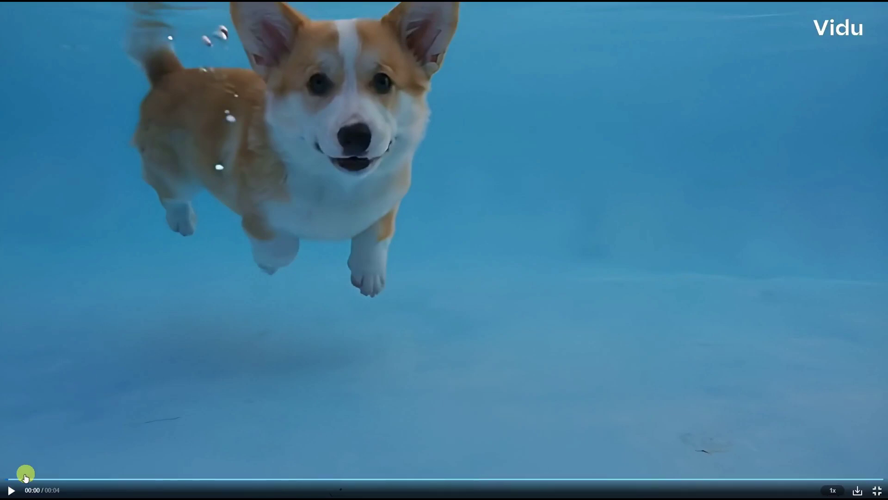
# Watch the Corgi clip fullscreen, replaying it twice and pausing at 00:03, then exit fullscreen
pyautogui.click(11, 491)
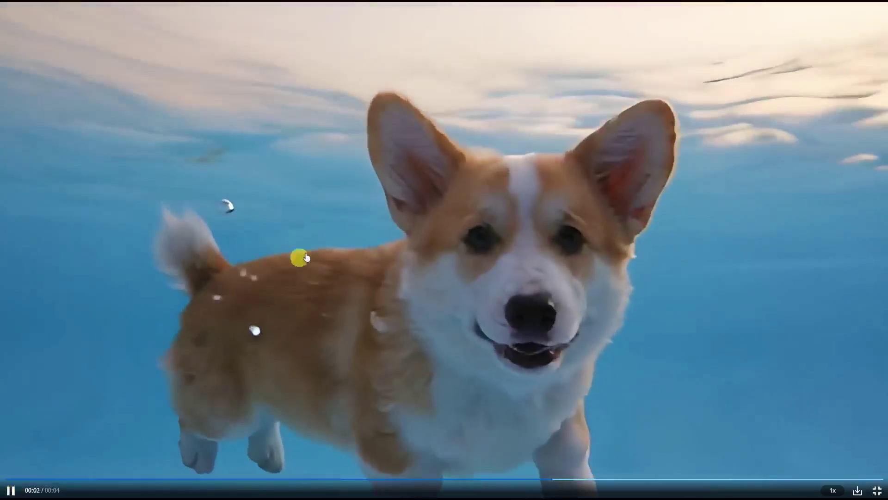
pyautogui.click(520, 287)
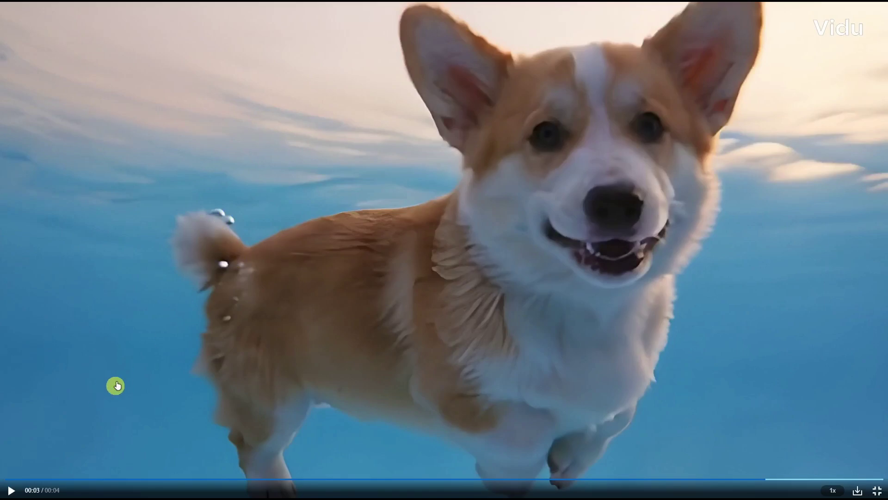
pyautogui.click(224, 218)
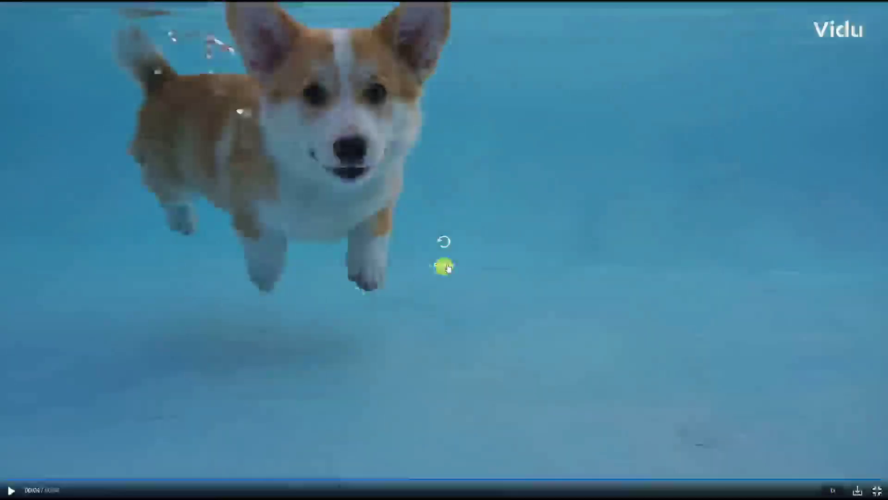
pyautogui.click(448, 247)
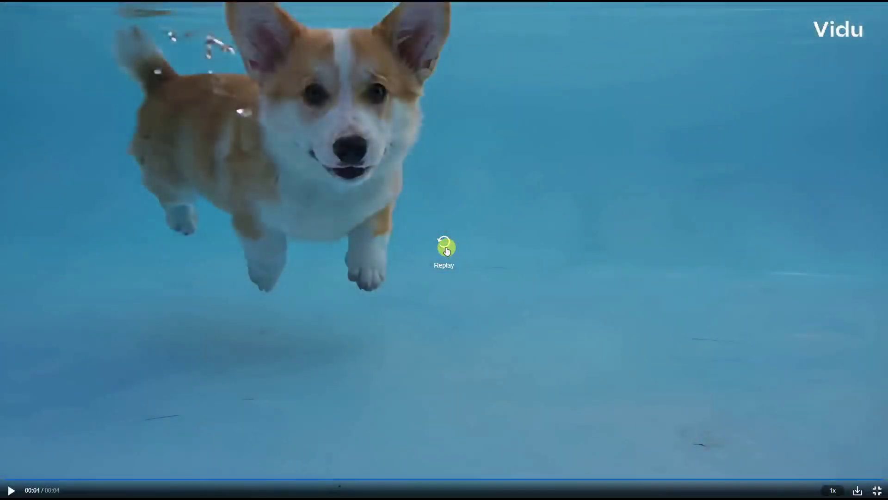
pyautogui.click(446, 248)
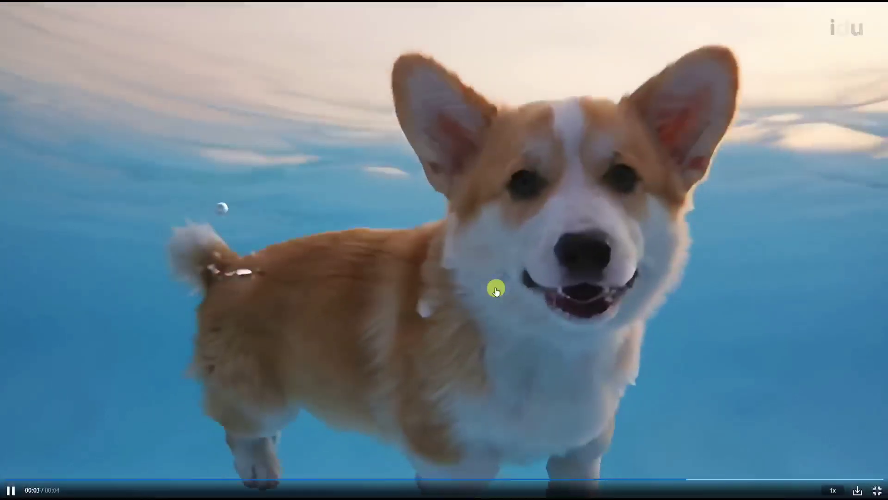
pyautogui.click(494, 287)
pyautogui.click(881, 490)
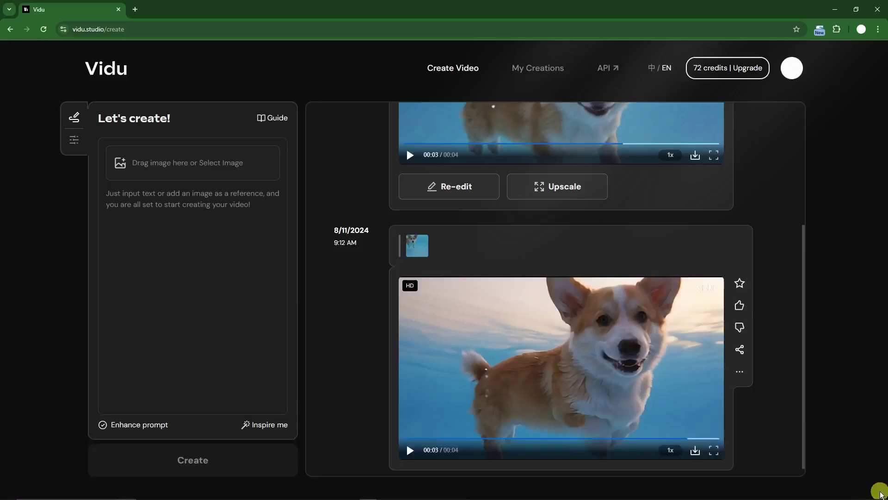
# Paste the 'young man playing a guitar by the riverside' line from Notepad as the prompt and generate it
pyautogui.click(177, 200)
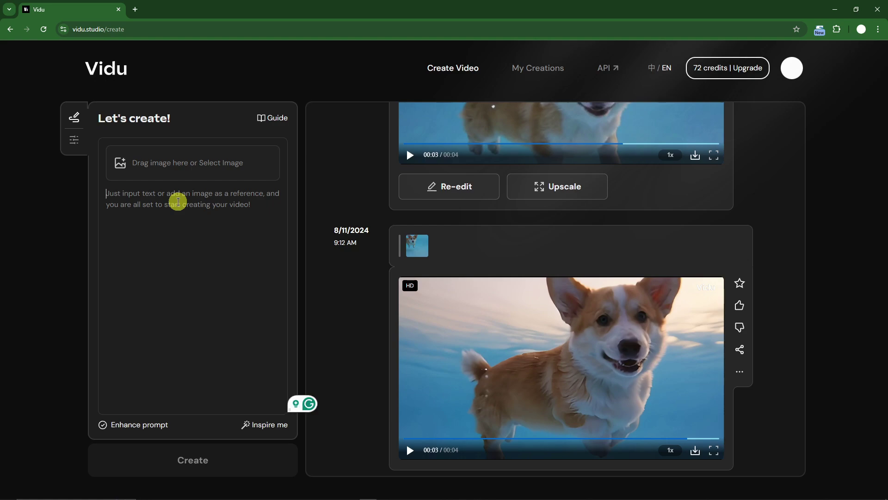
pyautogui.click(398, 491)
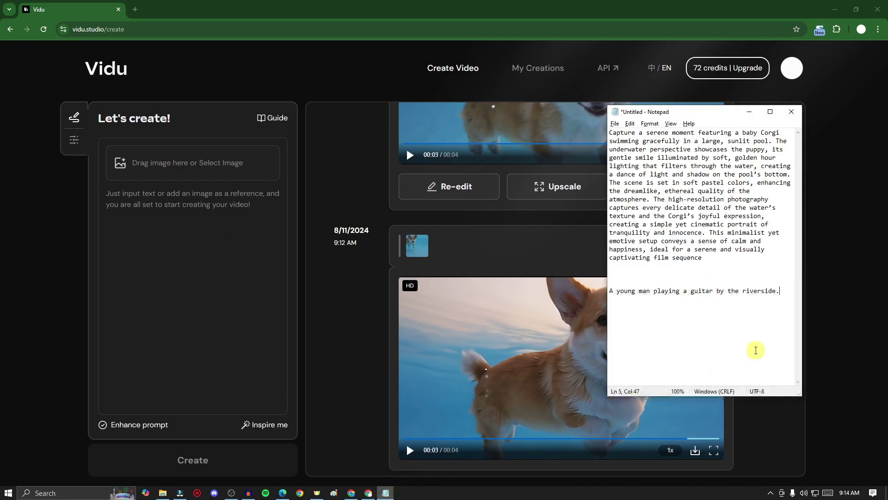
pyautogui.moveTo(780, 295); pyautogui.dragTo(609, 291)
pyautogui.hotkey('ctrl', 'c')
pyautogui.click(138, 242)
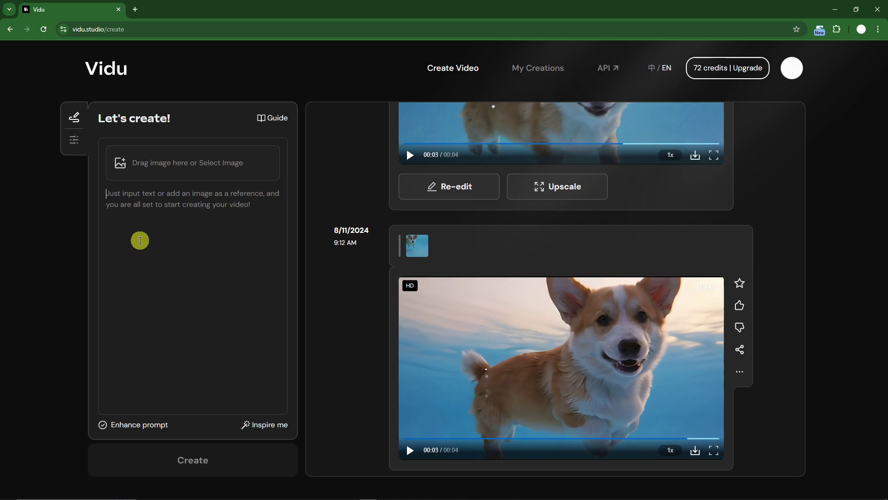
pyautogui.hotkey('ctrl', 'v')
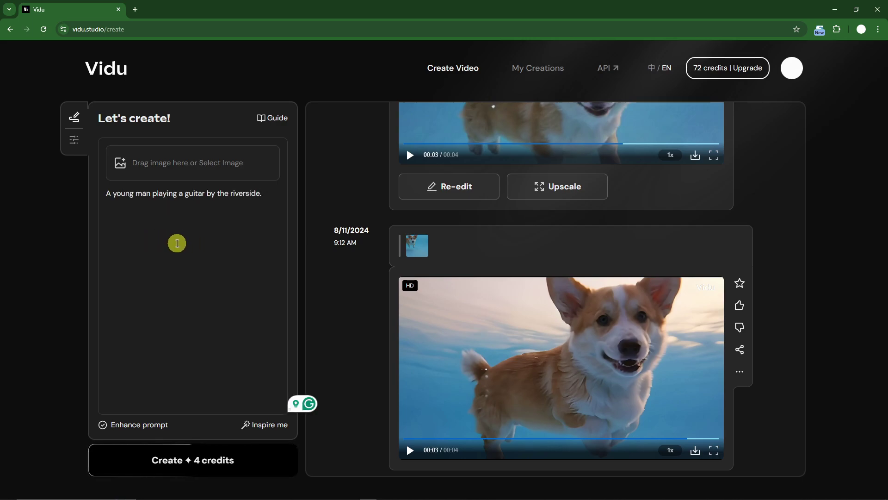
pyautogui.press('BackSpace')
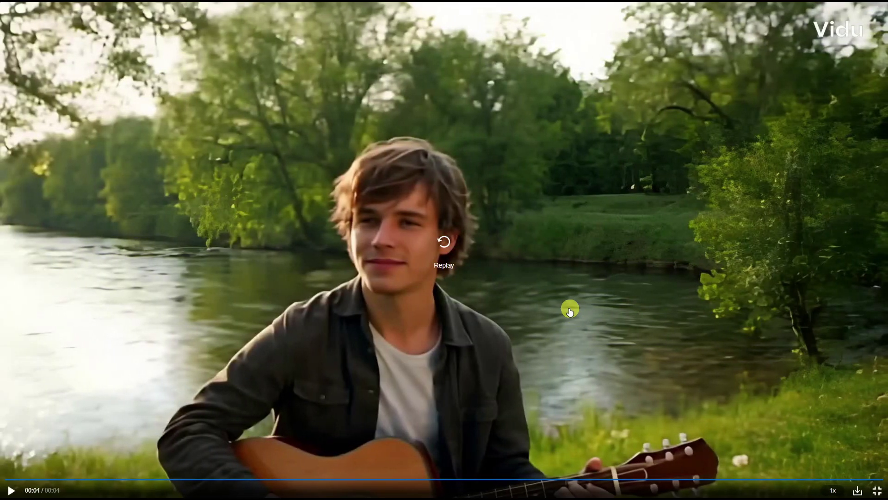
# Replay the guitar clip fullscreen from the start, pause it, and exit fullscreen
pyautogui.click(445, 248)
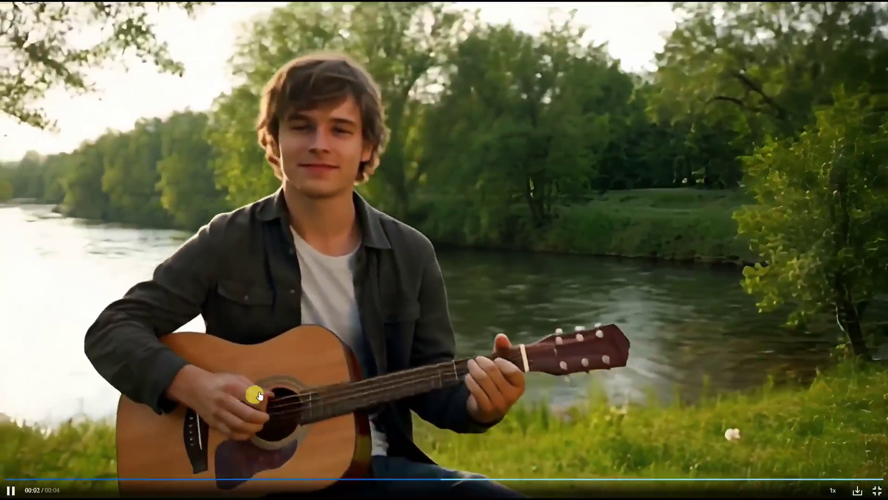
pyautogui.press('space')
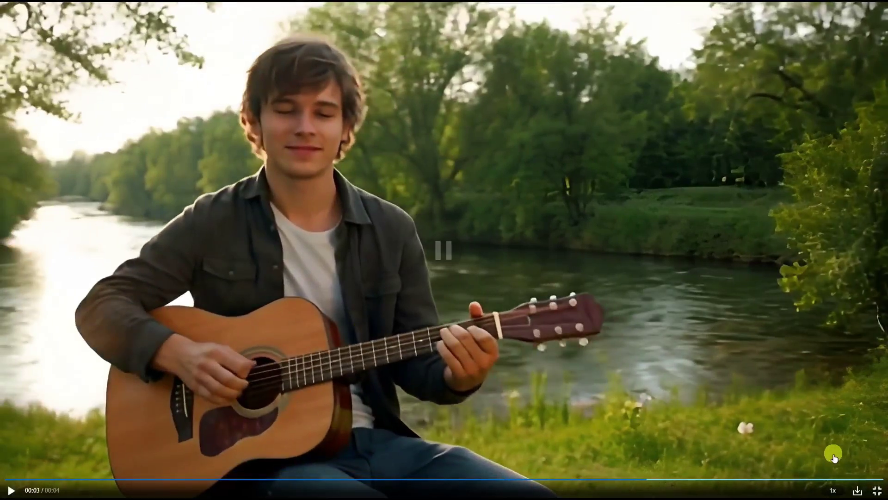
pyautogui.click(878, 490)
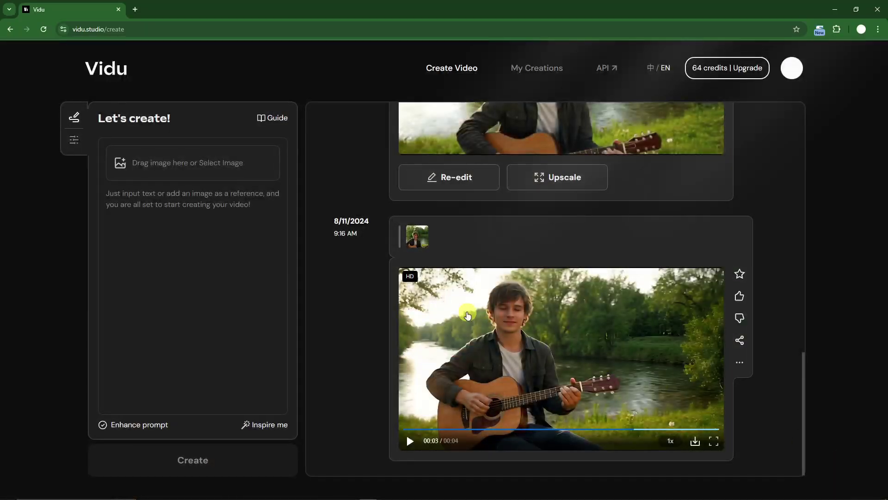
# Open the Corgi video's upscale options, then cancel without upscaling
pyautogui.scroll(8, 445, 334)
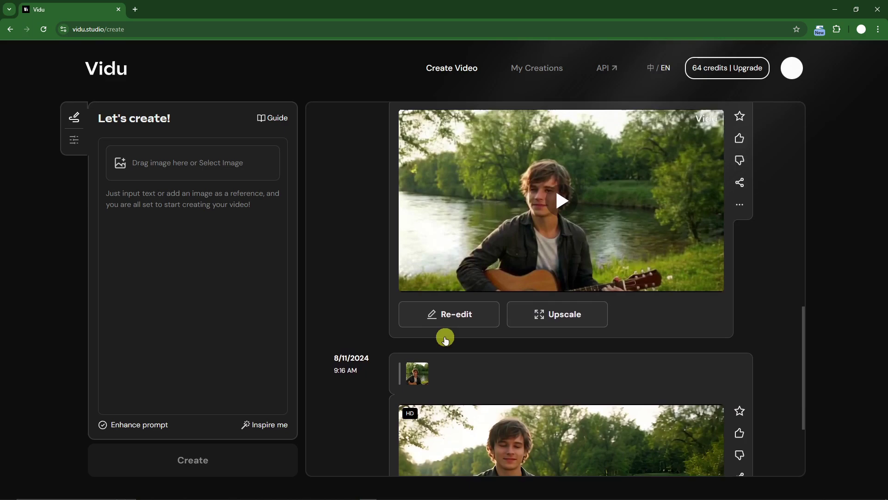
pyautogui.scroll(6, 445, 337)
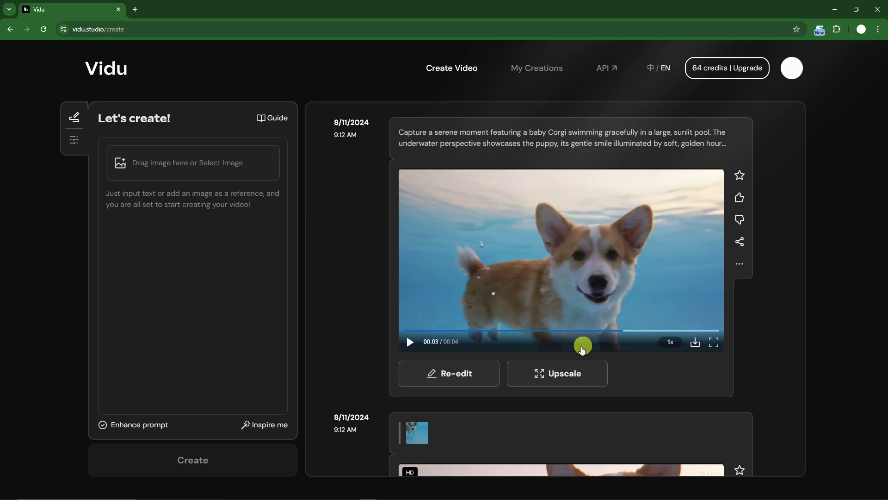
pyautogui.click(538, 377)
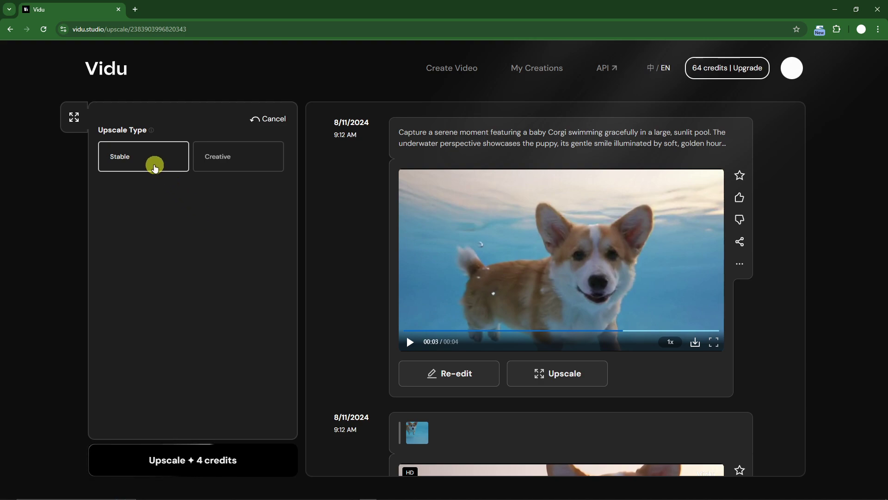
pyautogui.moveTo(258, 159)
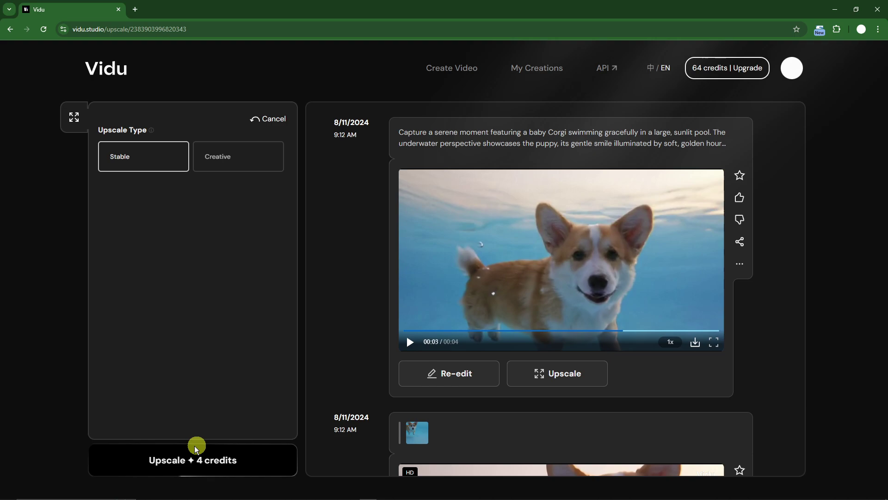
pyautogui.scroll(-3, 781, 244)
pyautogui.scroll(-3, 780, 244)
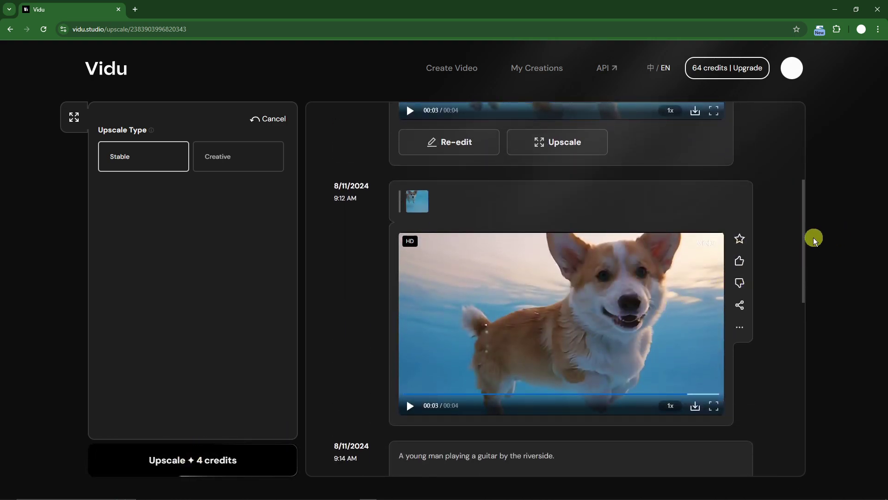
pyautogui.scroll(-2, 794, 305)
pyautogui.moveTo(797, 310); pyautogui.dragTo(342, 193)
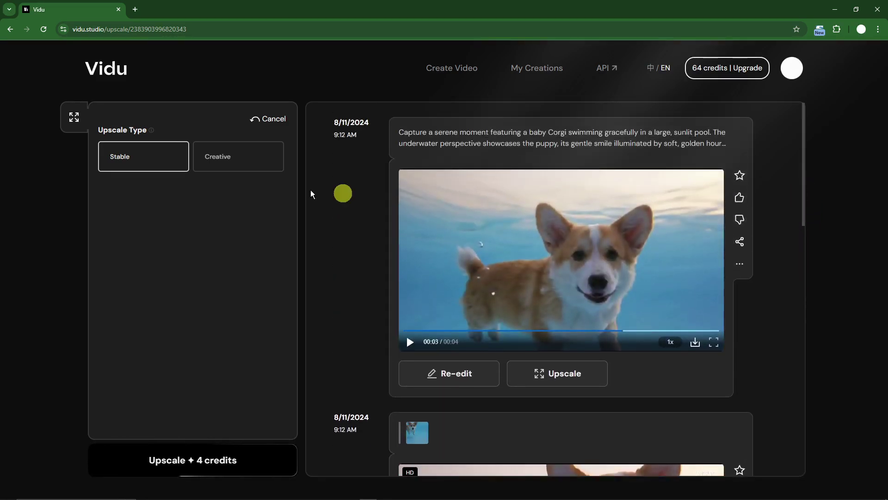
pyautogui.click(283, 119)
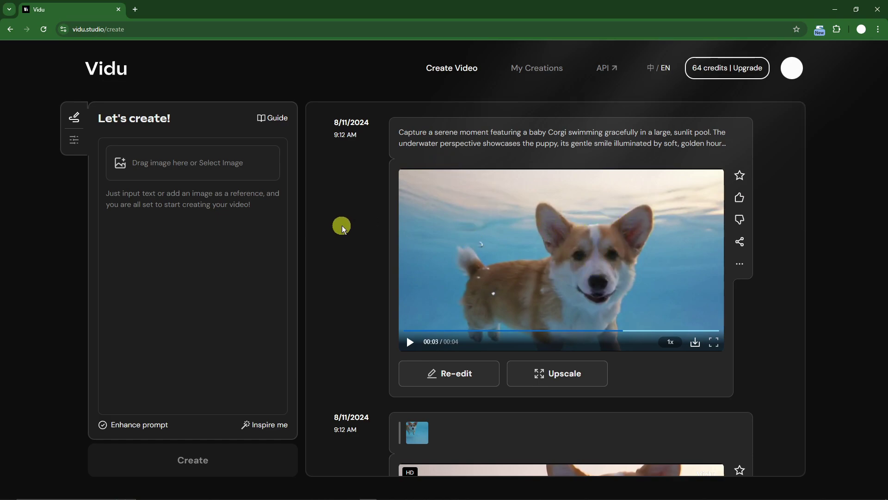
# Reload the Corgi clip's prompt for editing and clear all its text
pyautogui.click(450, 377)
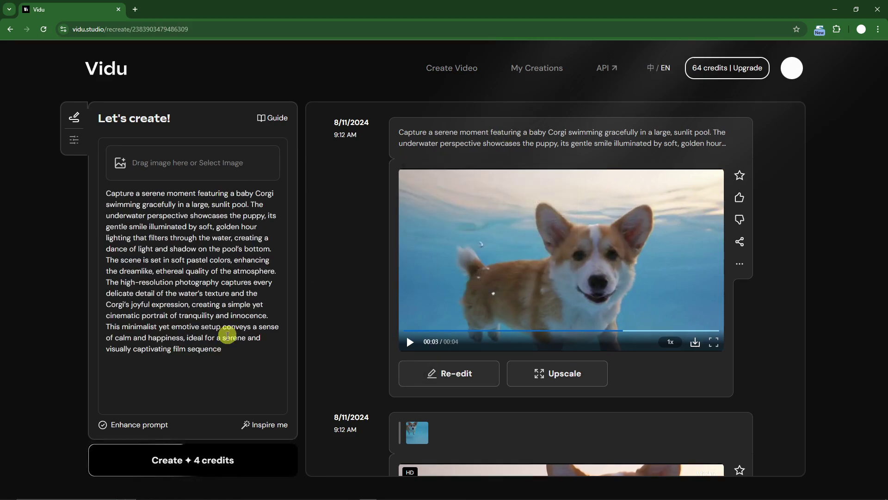
pyautogui.moveTo(238, 353); pyautogui.dragTo(60, 188)
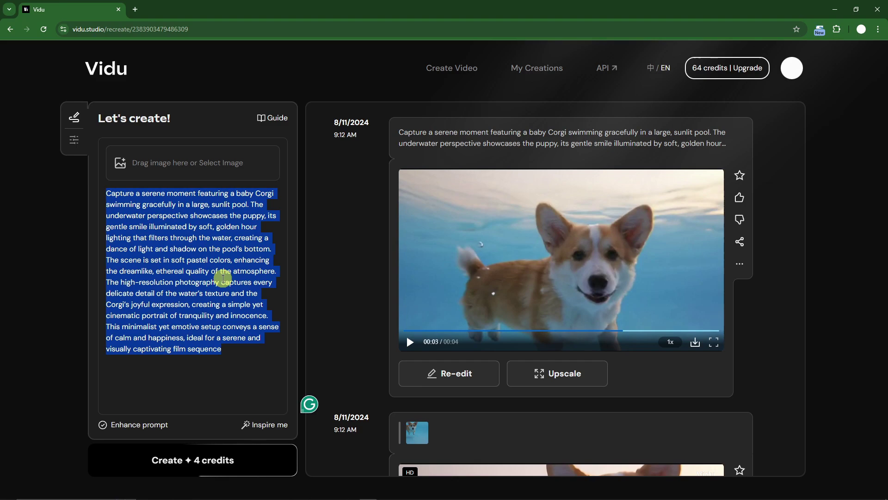
pyautogui.moveTo(243, 356); pyautogui.dragTo(79, 193)
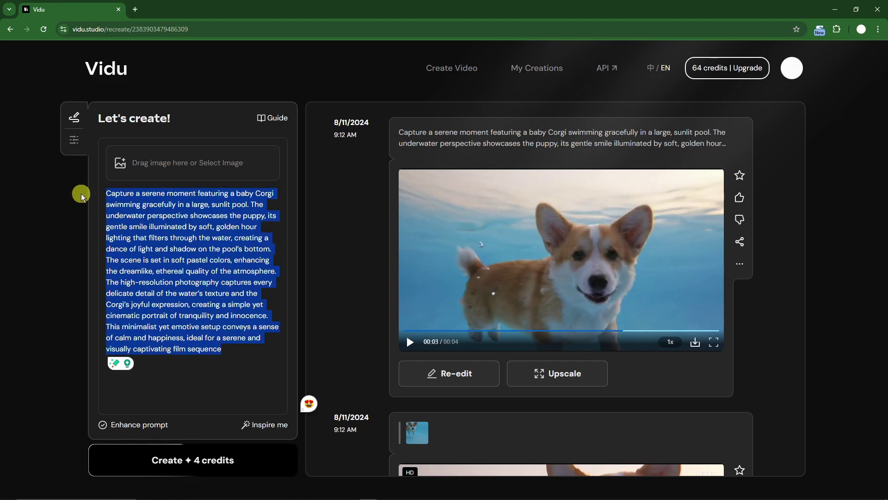
pyautogui.press('BackSpace')
# Load the guitar clip's prompt for re-editing and show its style and duration settings
pyautogui.scroll(-2, 758, 252)
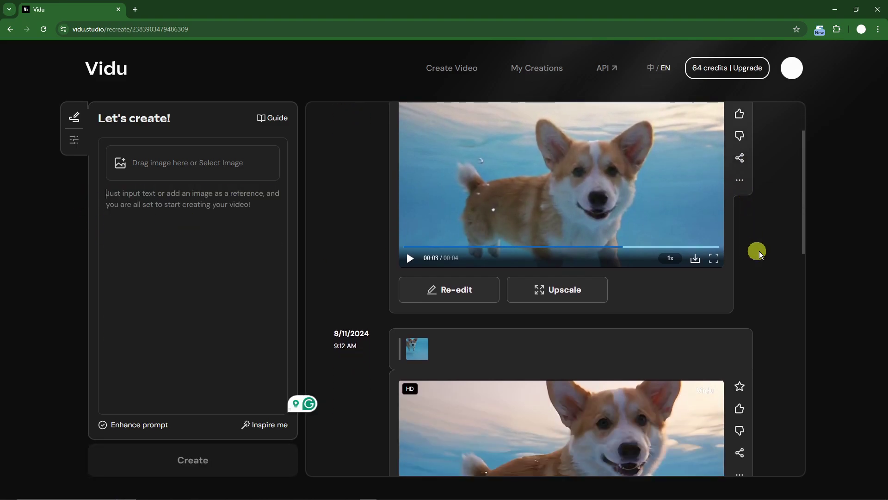
pyautogui.moveTo(804, 217); pyautogui.dragTo(800, 447)
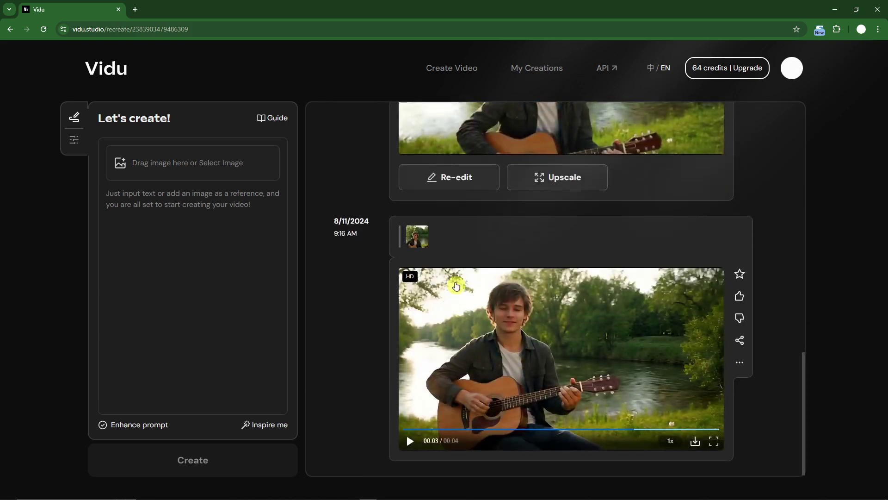
pyautogui.scroll(3, 462, 308)
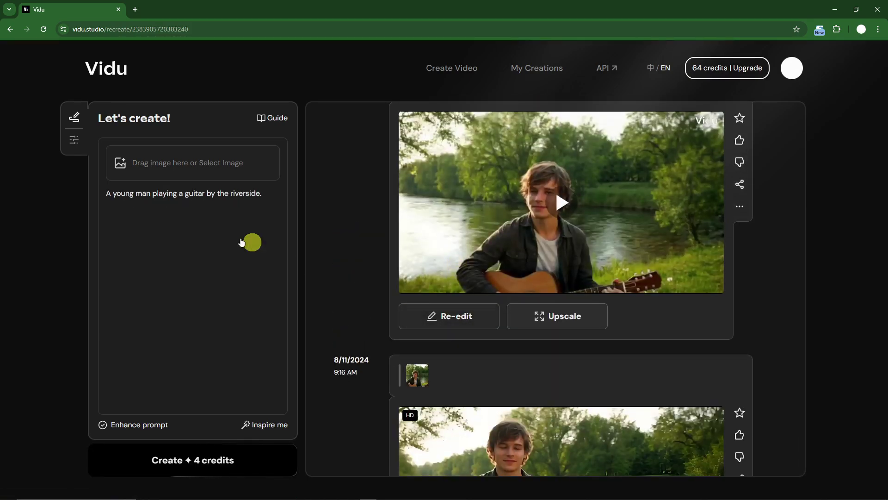
pyautogui.click(267, 195)
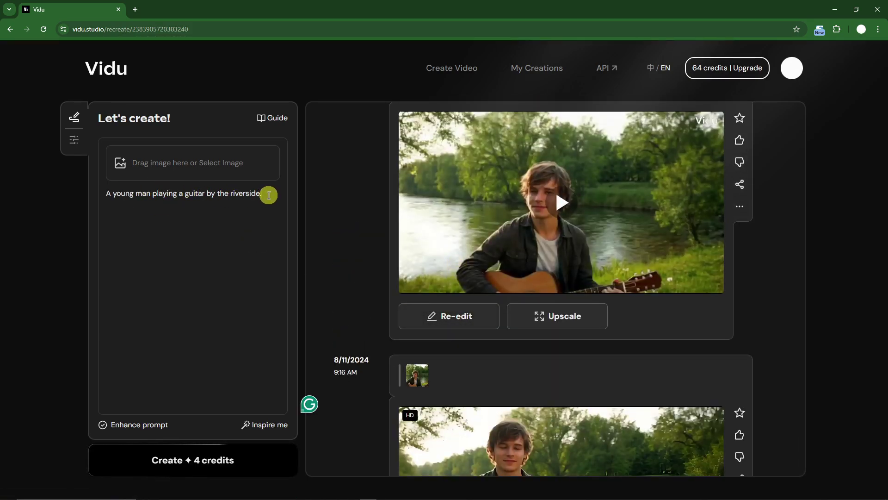
pyautogui.click(73, 143)
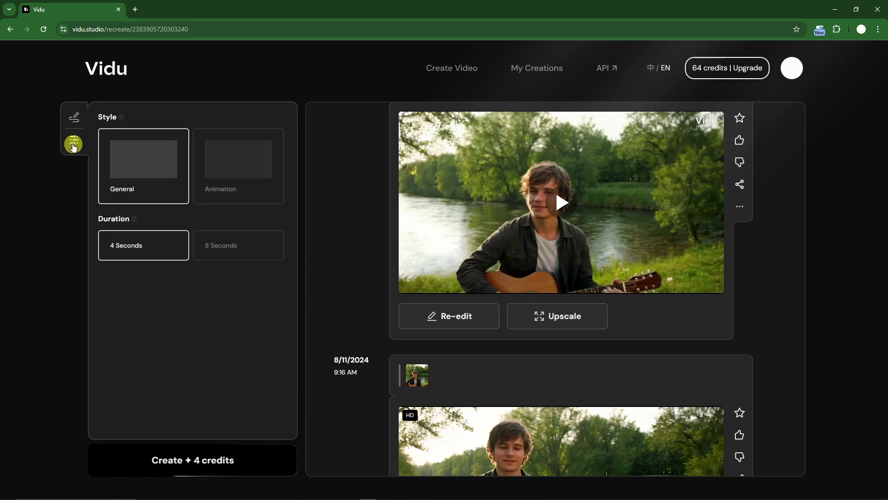
# Generate an Animation-style version of the riverside guitar clip and play it fullscreen
pyautogui.click(248, 166)
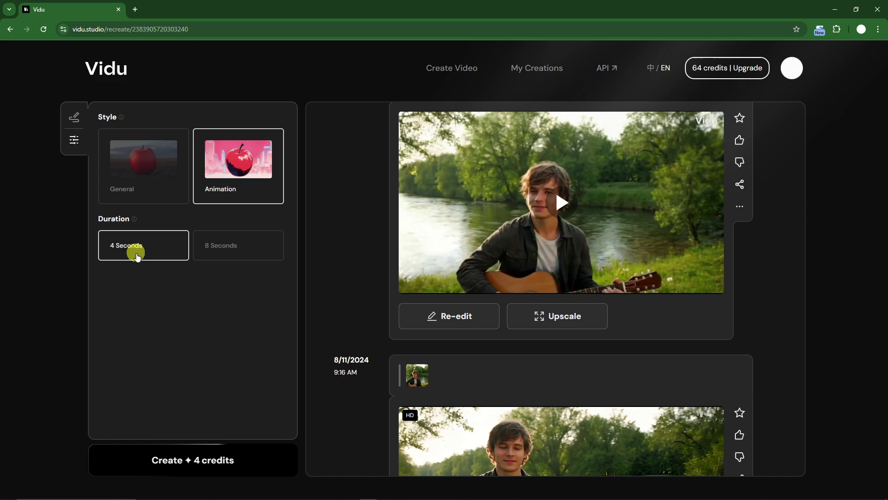
pyautogui.click(199, 460)
pyautogui.scroll(-3, 717, 345)
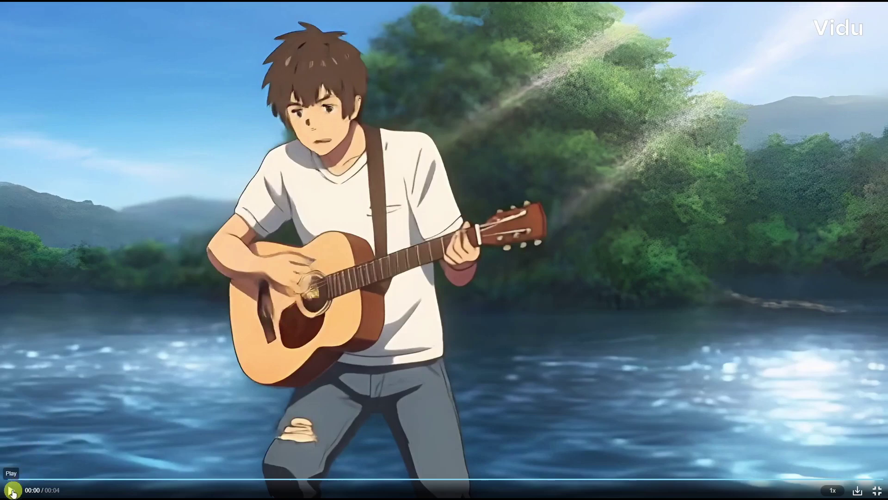
pyautogui.click(12, 491)
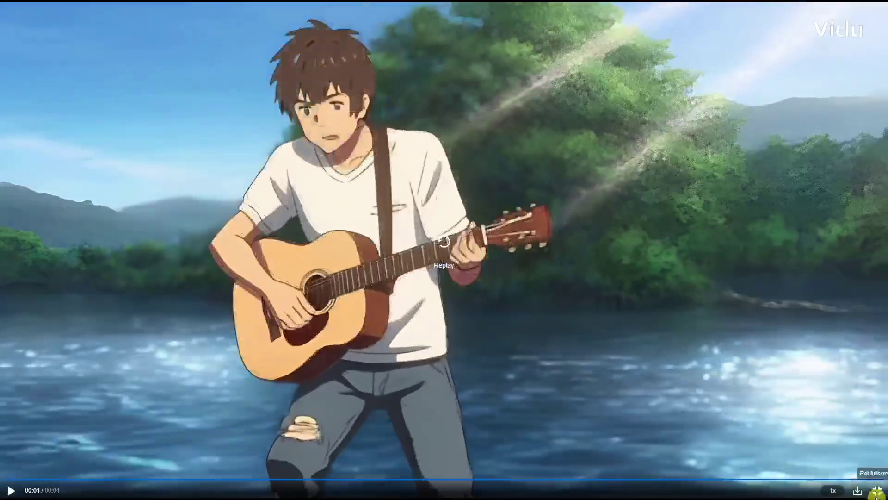
# Upload the woman's close-up portrait photo as the reference image
pyautogui.click(876, 492)
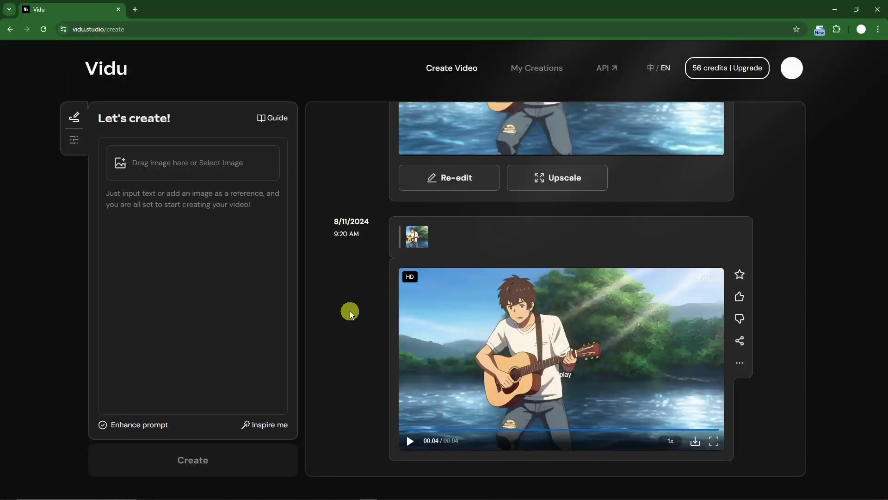
pyautogui.click(194, 174)
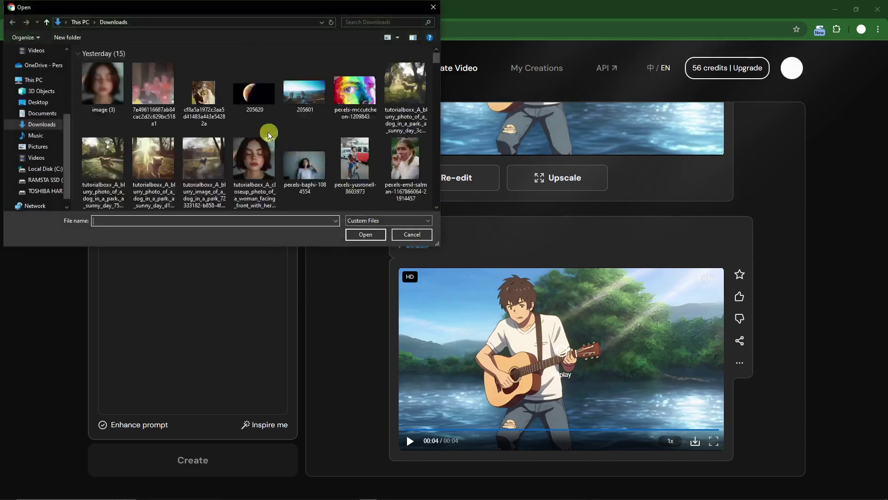
pyautogui.doubleClick(254, 156)
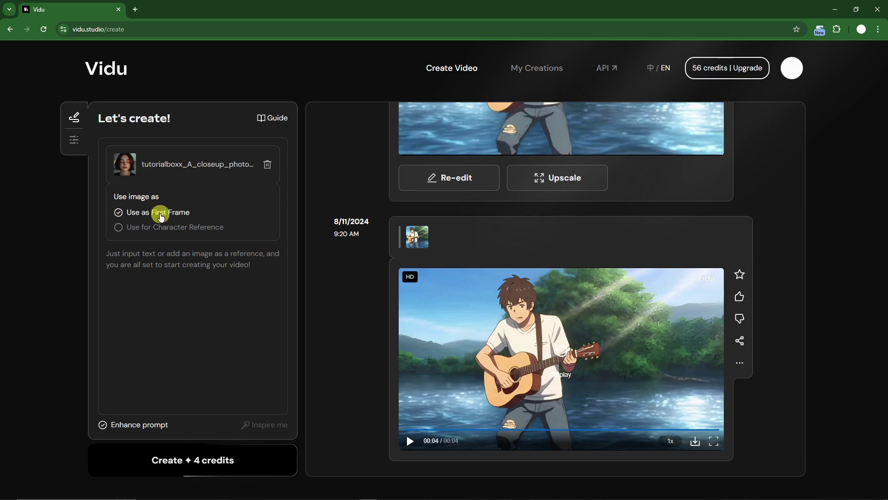
# Use the portrait as the first frame rather than character reference and generate the video
pyautogui.click(119, 229)
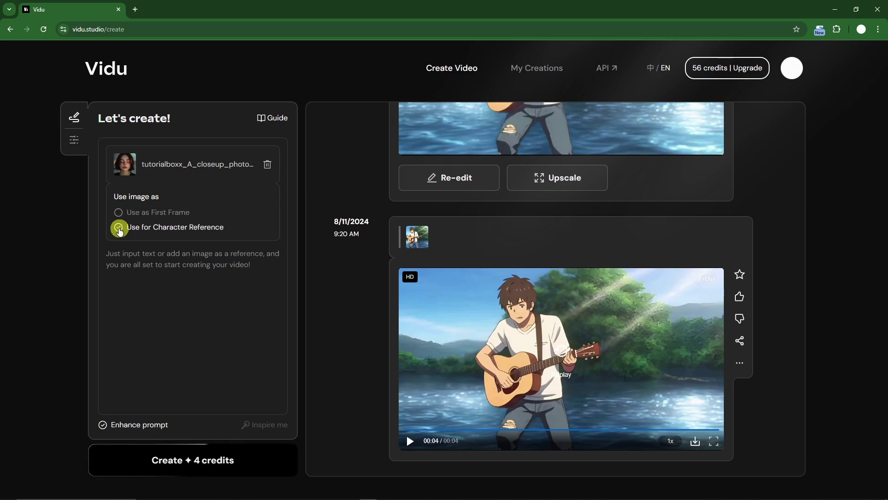
pyautogui.click(118, 213)
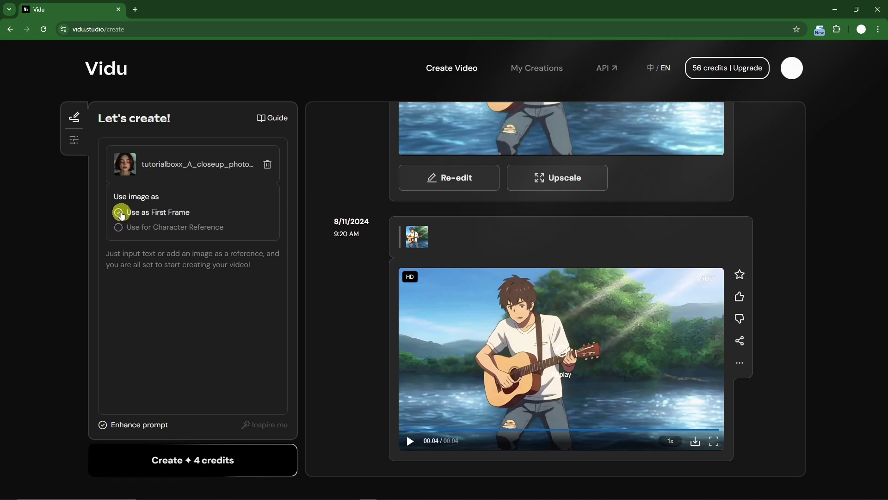
pyautogui.click(182, 268)
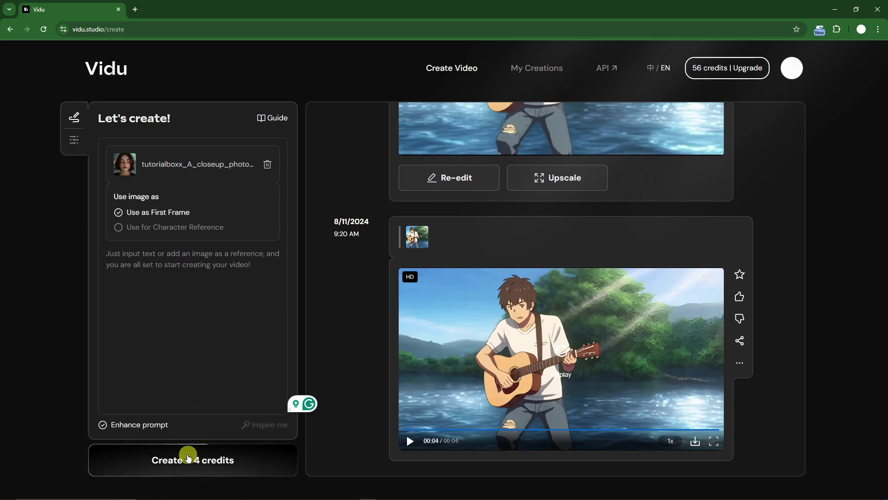
pyautogui.click(209, 462)
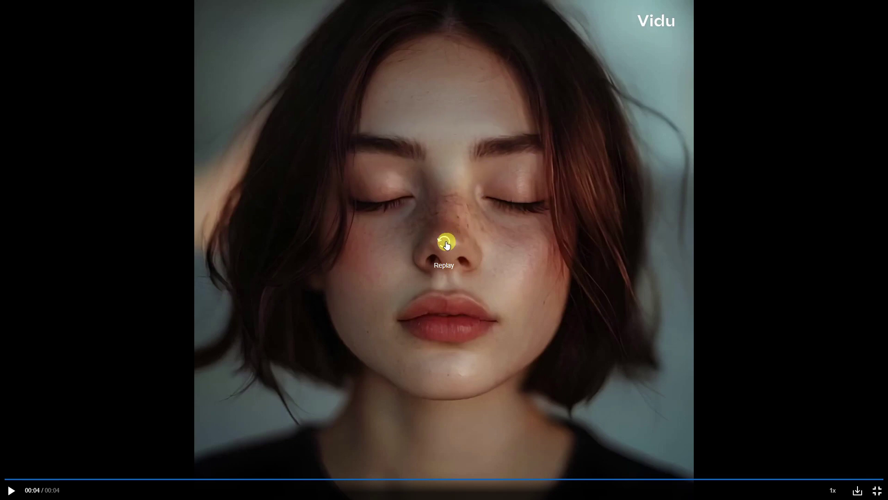
# Replay the closed-eyed portrait clip twice, then reopen the 9:29 AM history entry fullscreen
pyautogui.click(447, 244)
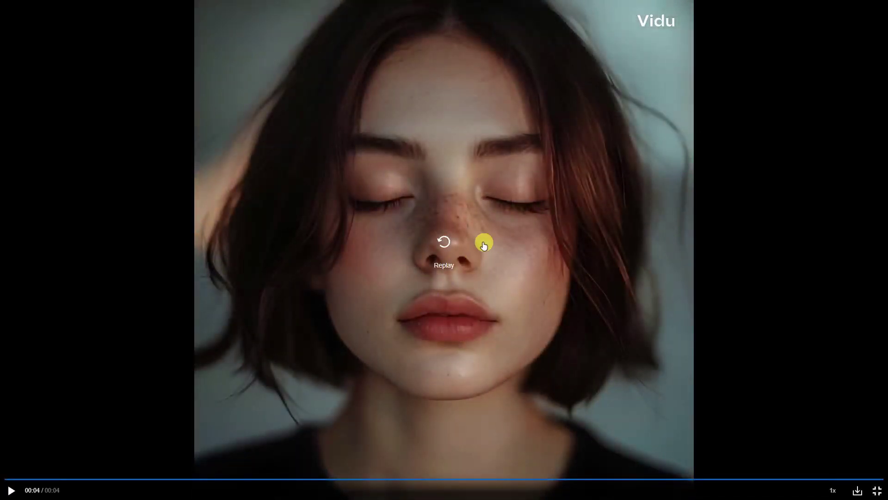
pyautogui.click(445, 243)
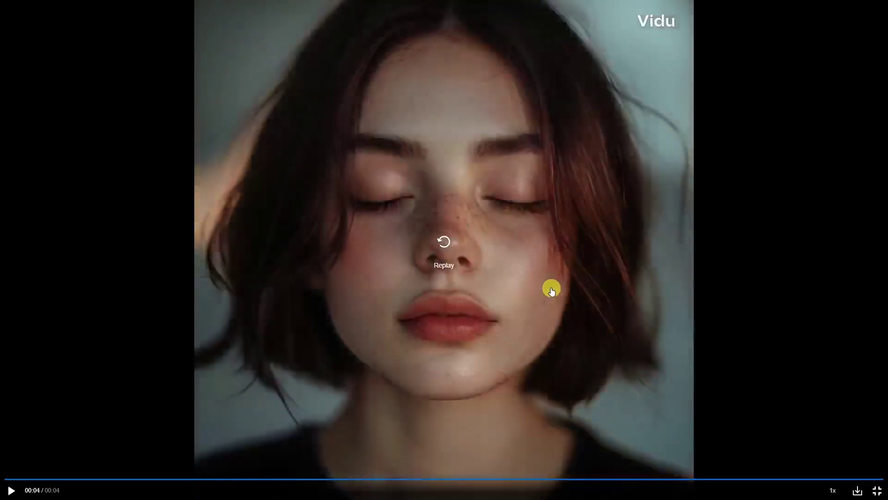
pyautogui.click(877, 490)
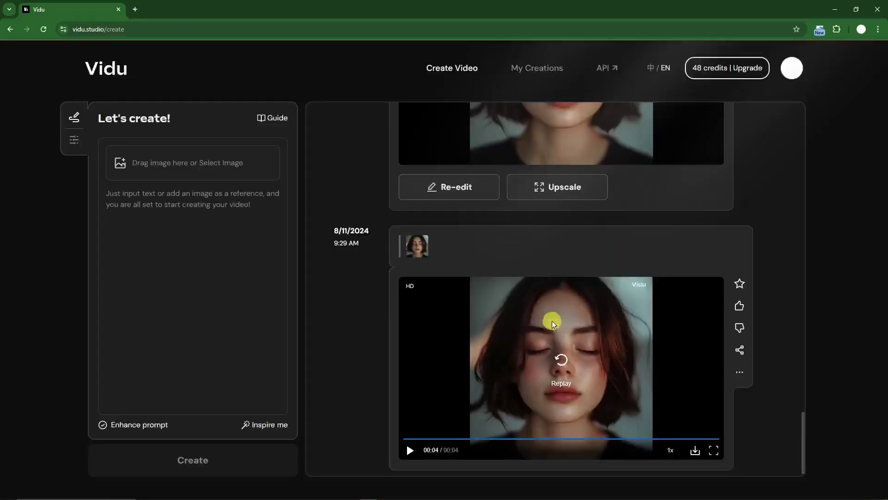
pyautogui.scroll(-1, 557, 321)
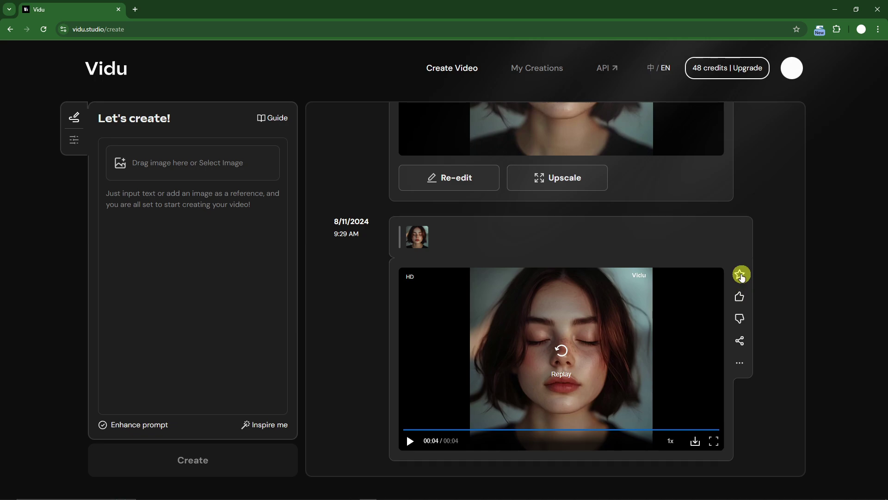
pyautogui.click(714, 441)
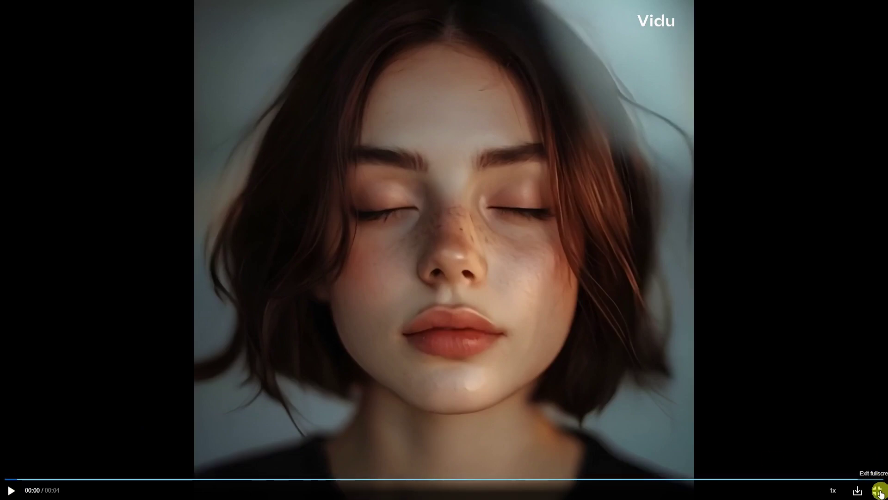
# Place the original portrait in Photos beside the Vidu clip and zoom in on the lips
pyautogui.press('super')
pyautogui.moveTo(377, 491)
pyautogui.click(442, 437)
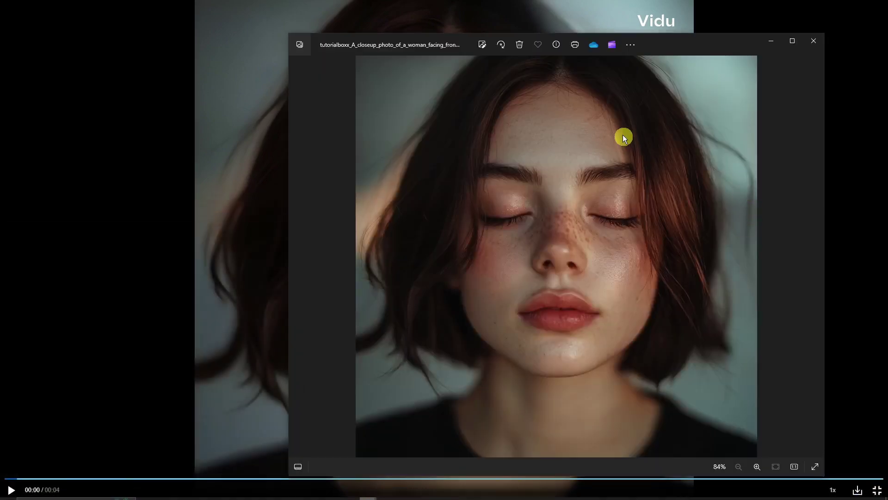
pyautogui.moveTo(677, 46); pyautogui.dragTo(557, 46)
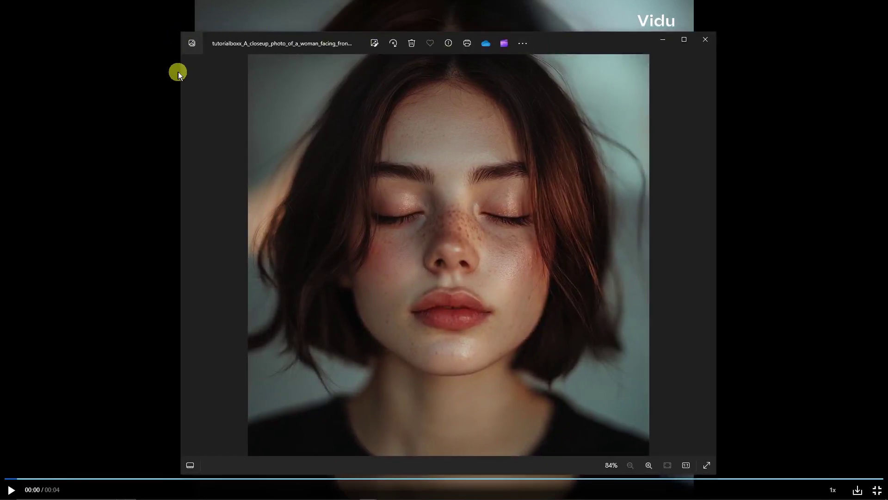
pyautogui.moveTo(179, 71); pyautogui.dragTo(251, 76)
pyautogui.moveTo(580, 43); pyautogui.dragTo(876, 40)
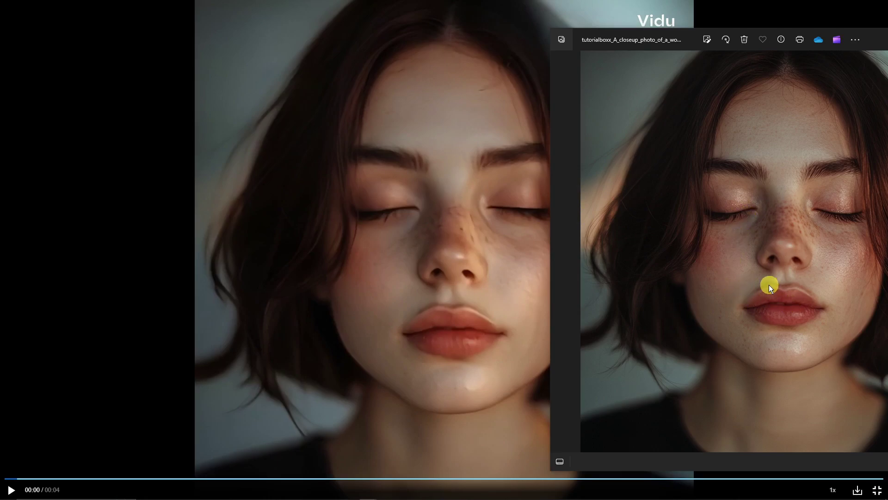
pyautogui.scroll(5, 795, 291)
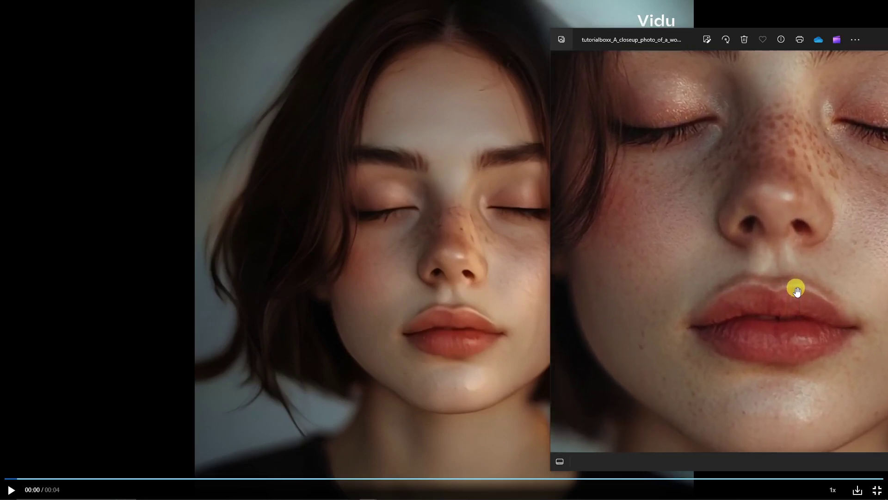
pyautogui.scroll(2, 796, 291)
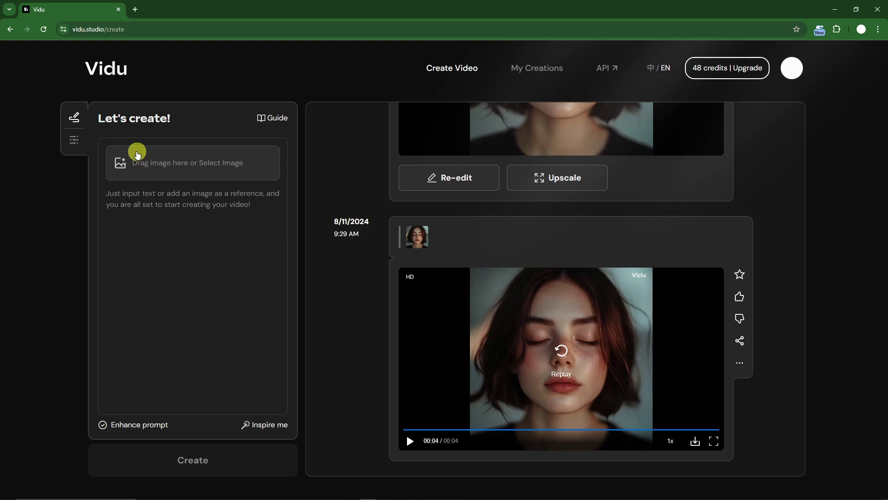
# Attach pexels-yusronell-8603973, the boy-cycling photo, as a character reference
pyautogui.click(138, 154)
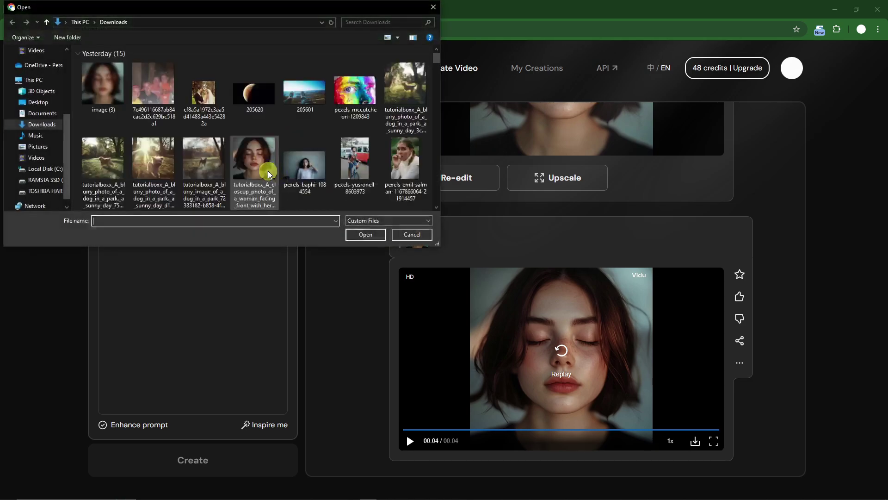
pyautogui.scroll(-1, 276, 173)
pyautogui.doubleClick(349, 120)
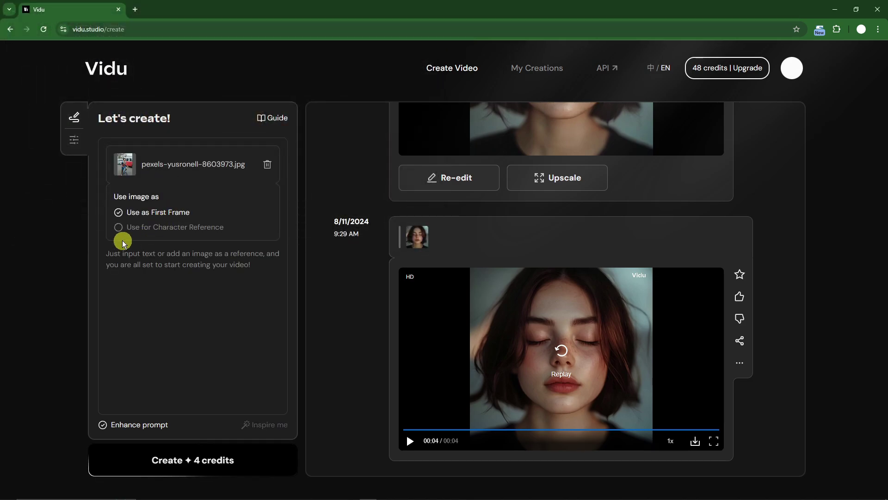
pyautogui.click(118, 228)
# Enter the prompt "A boy riding his bicycle in the streets."
pyautogui.click(176, 257)
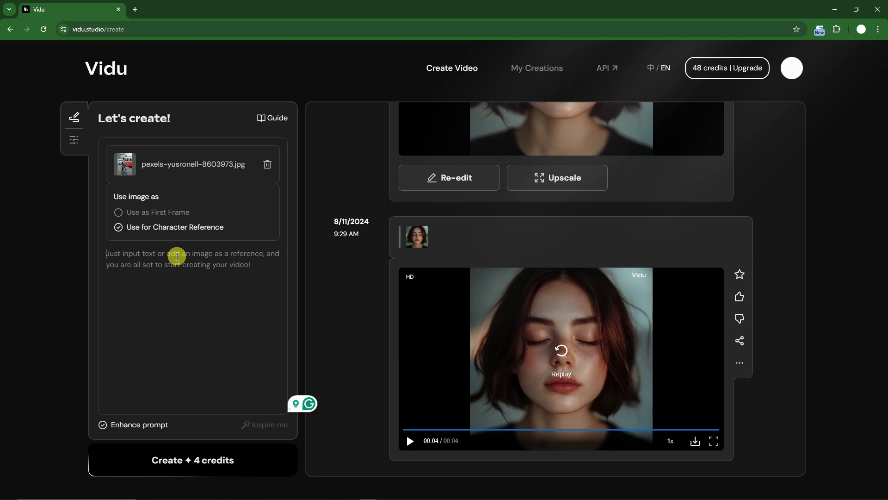
pyautogui.write('A boy')
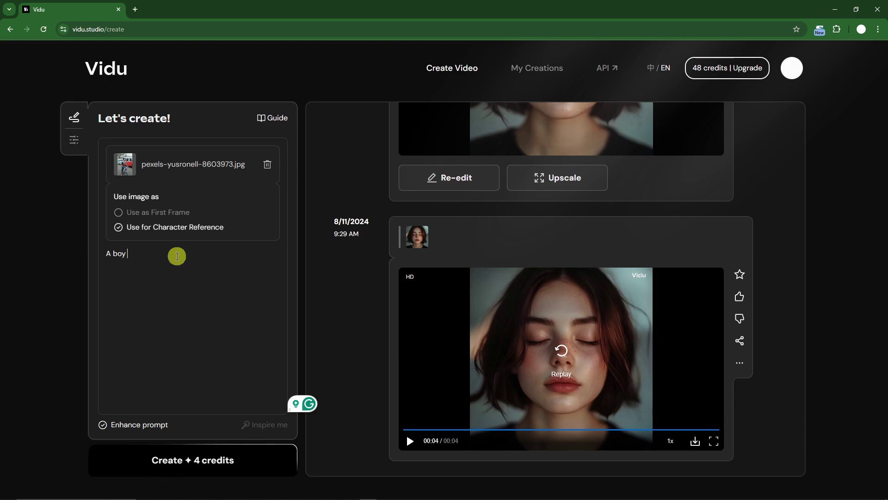
pyautogui.write(' riding his bicycle in the streets')
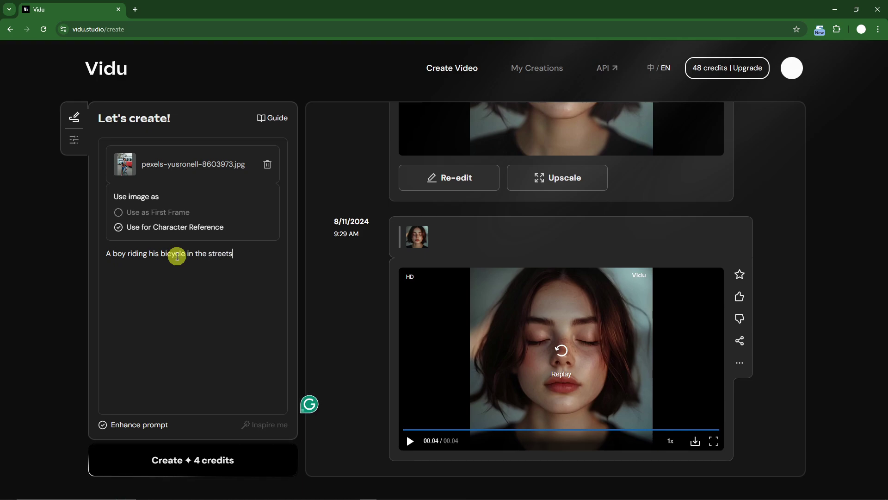
pyautogui.moveTo(236, 251); pyautogui.dragTo(115, 258)
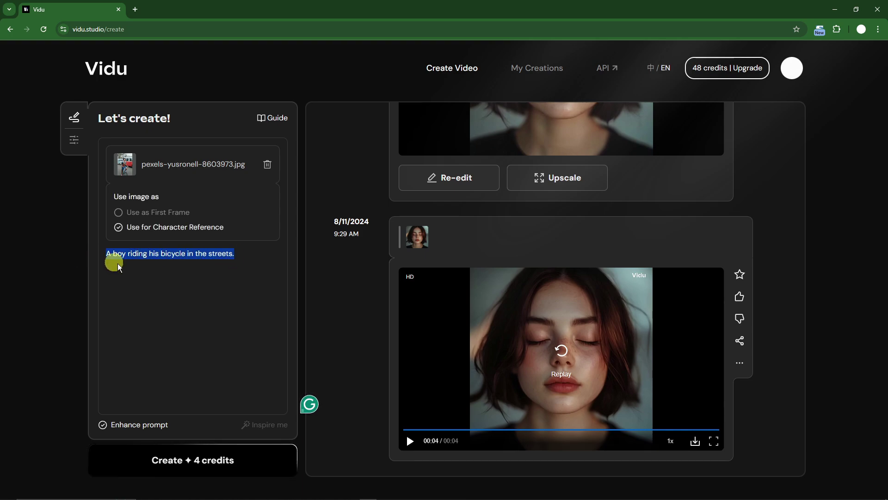
pyautogui.click(246, 253)
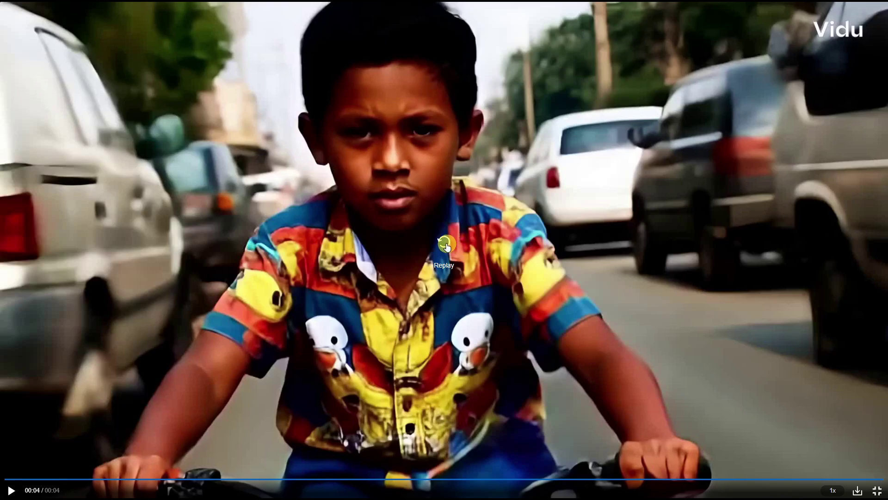
# Replay the generated boy-cycling clip twice in full screen
pyautogui.click(446, 244)
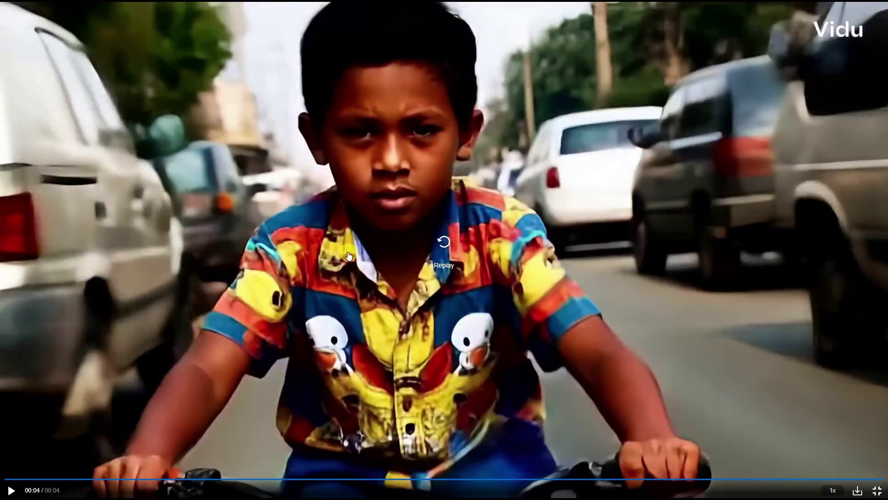
pyautogui.click(443, 244)
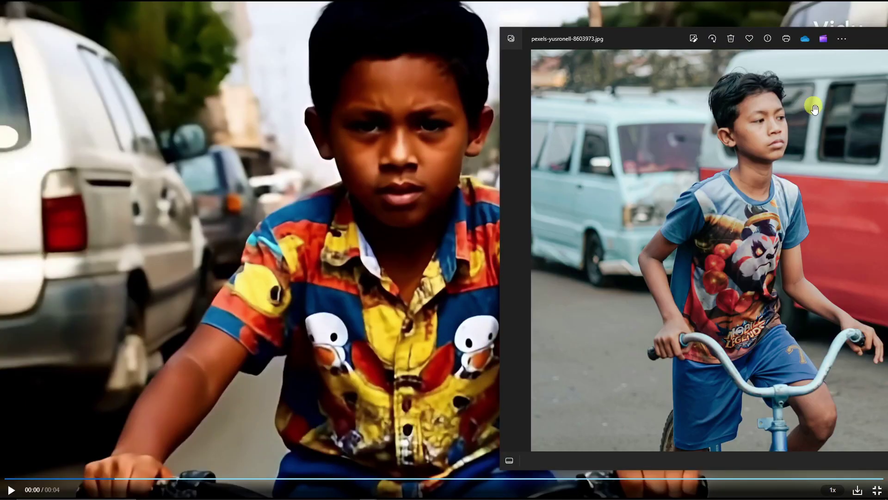
# Zoom and place the boy photo in Photos beside the clip, then exit full screen
pyautogui.scroll(3, 815, 116)
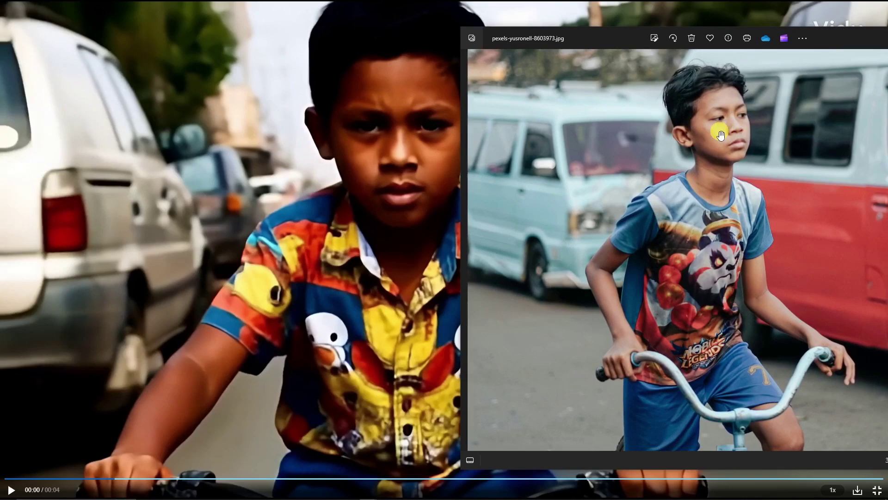
pyautogui.scroll(-1, 783, 122)
pyautogui.moveTo(820, 37); pyautogui.dragTo(846, 33)
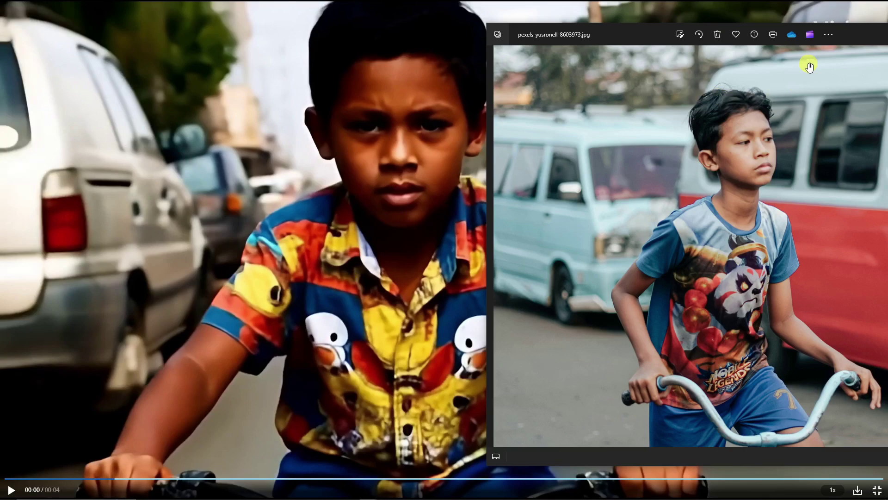
pyautogui.moveTo(853, 32); pyautogui.dragTo(798, 38)
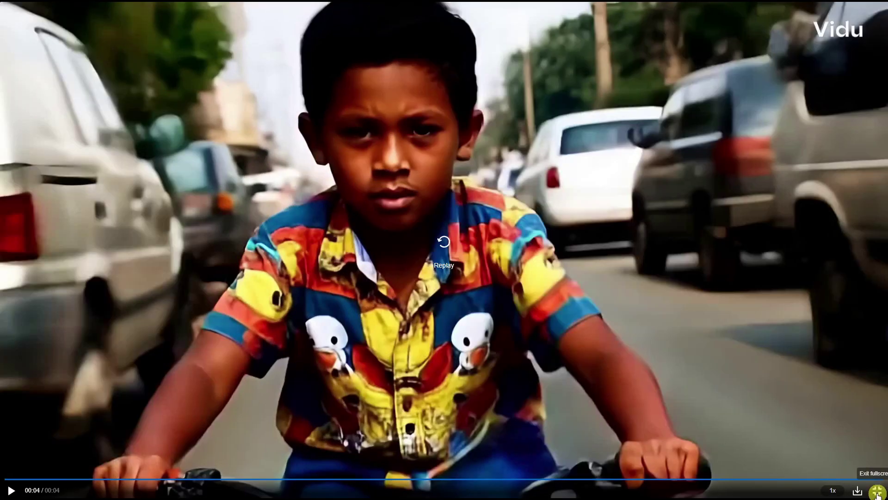
pyautogui.click(878, 491)
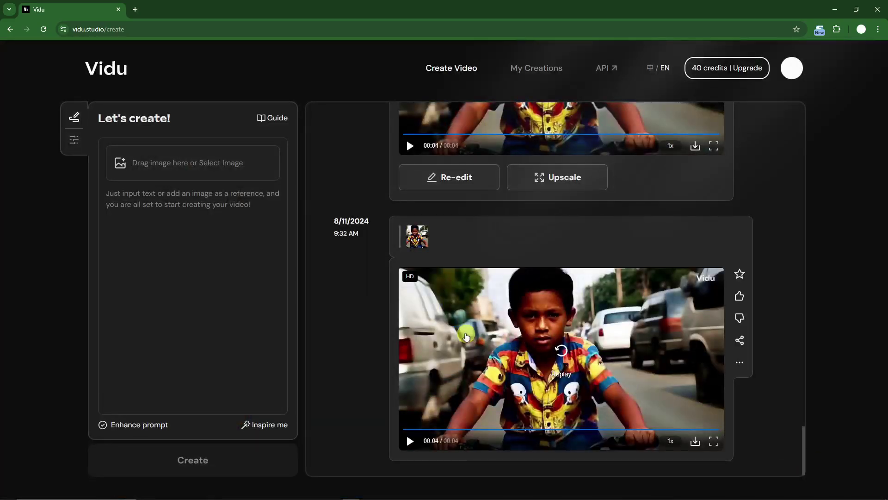
# Attach the yellow-background woman portrait from the Desktop as a character reference
pyautogui.click(171, 165)
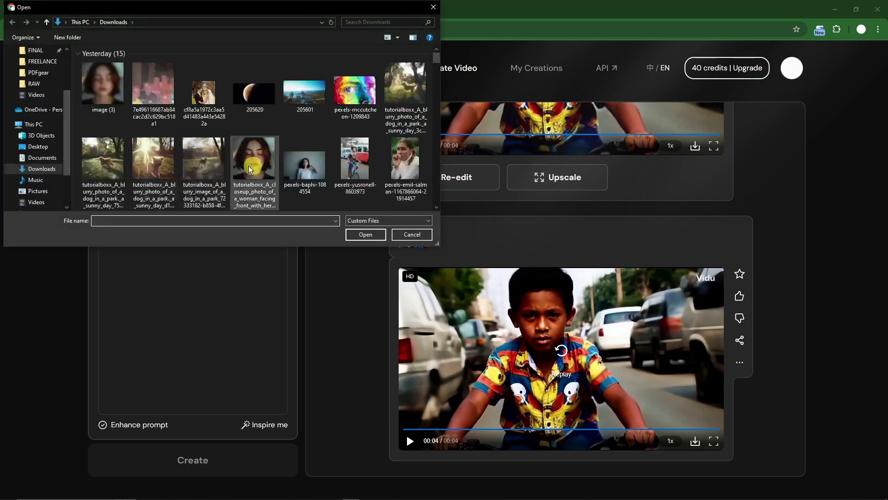
pyautogui.moveTo(65, 110); pyautogui.dragTo(68, 62)
pyautogui.click(38, 69)
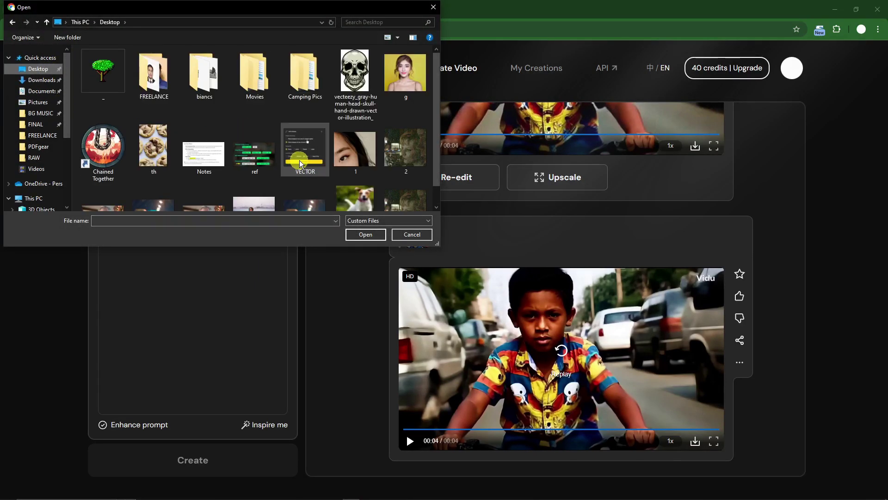
pyautogui.scroll(-1, 410, 62)
pyautogui.doubleClick(410, 62)
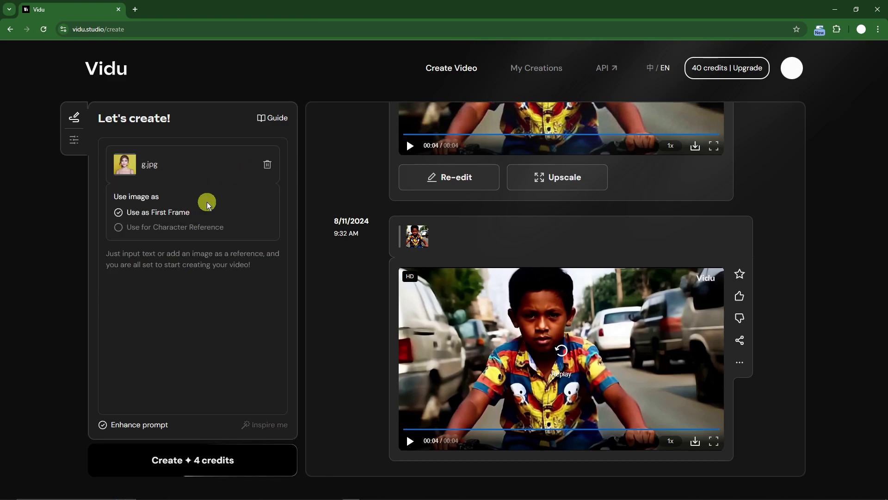
pyautogui.click(119, 226)
# Enter "A woman wearing a black leather jacket walking the streets", correcting 'walkinging' to 'walking'
pyautogui.click(203, 261)
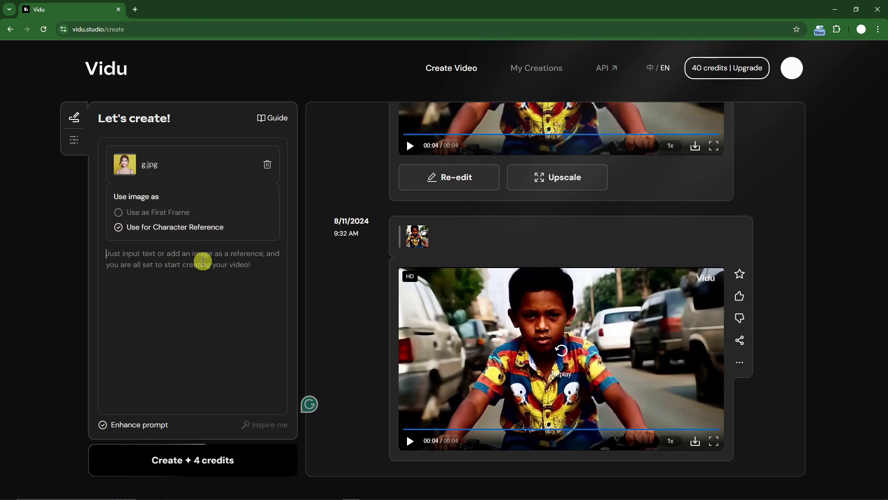
pyautogui.write('A w')
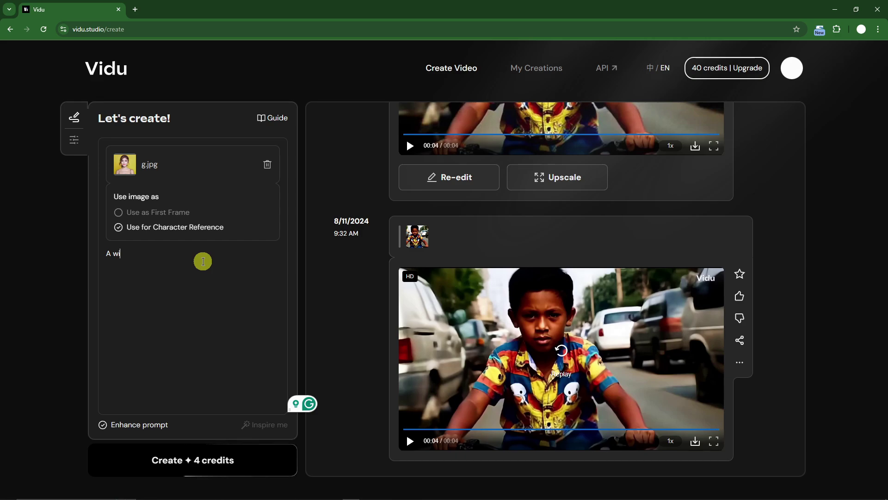
pyautogui.write('oman wea')
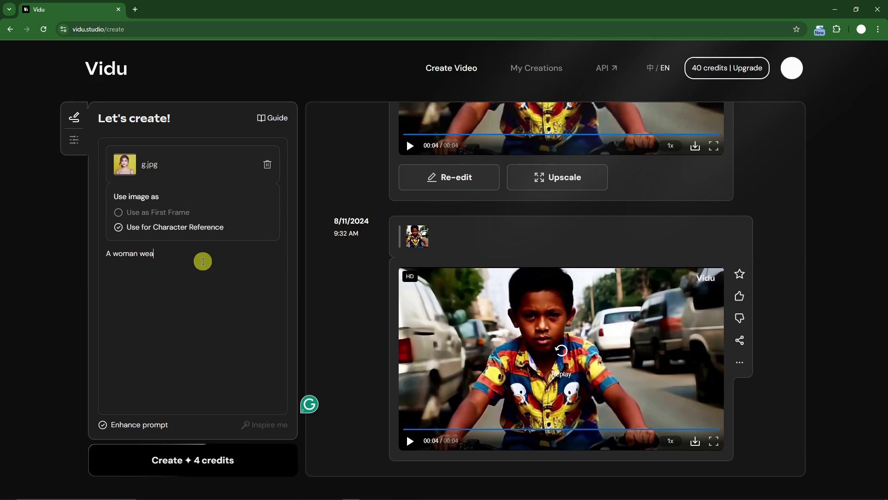
pyautogui.write('ring a black')
pyautogui.write('leather jac')
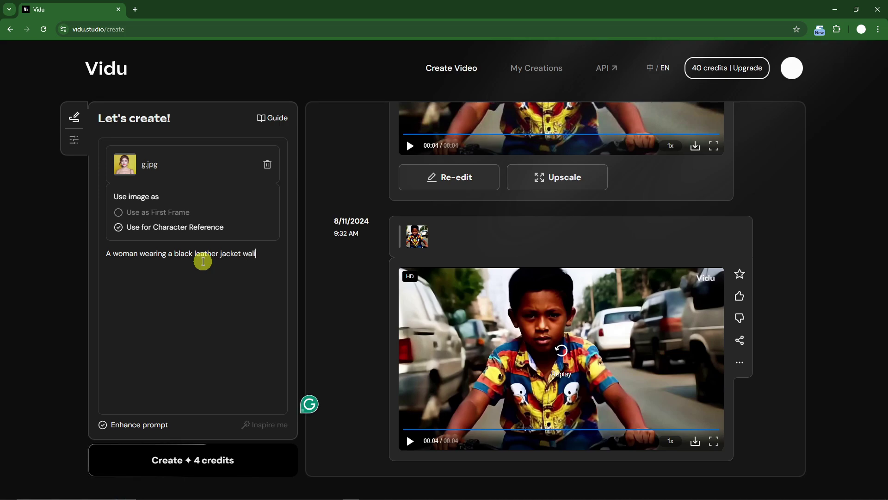
pyautogui.write('ket walkinging the s')
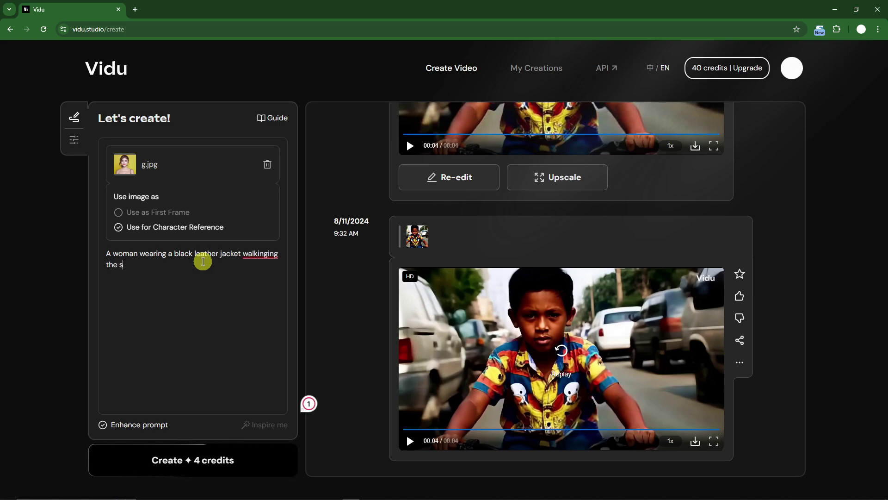
pyautogui.write('treets')
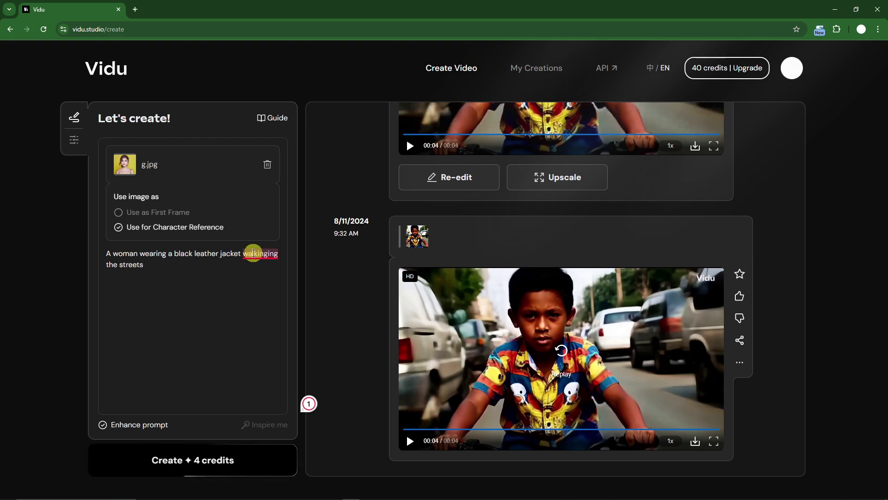
pyautogui.click(253, 253)
pyautogui.click(252, 279)
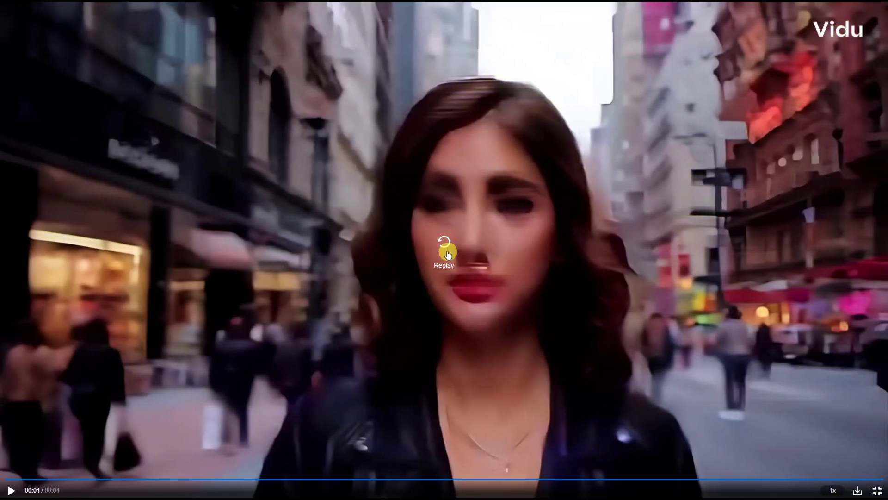
# Replay, pause, resume and rewind the leather-jacket woman clip in full screen
pyautogui.click(445, 250)
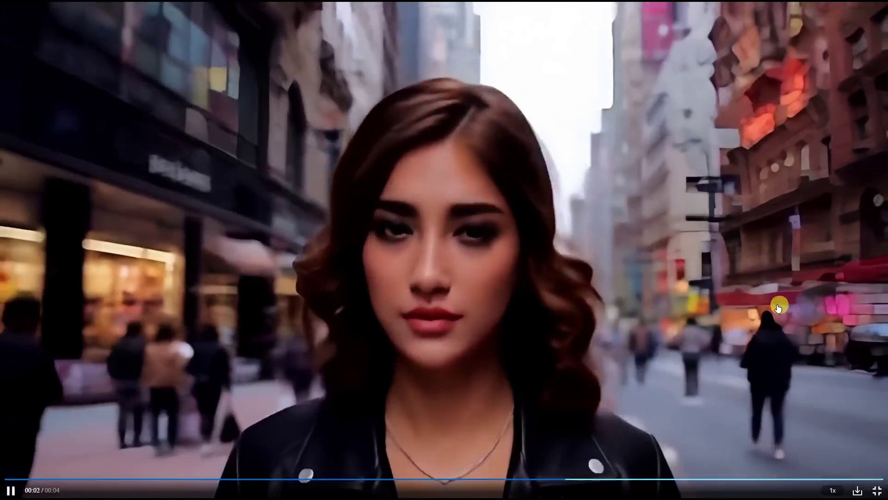
pyautogui.click(749, 303)
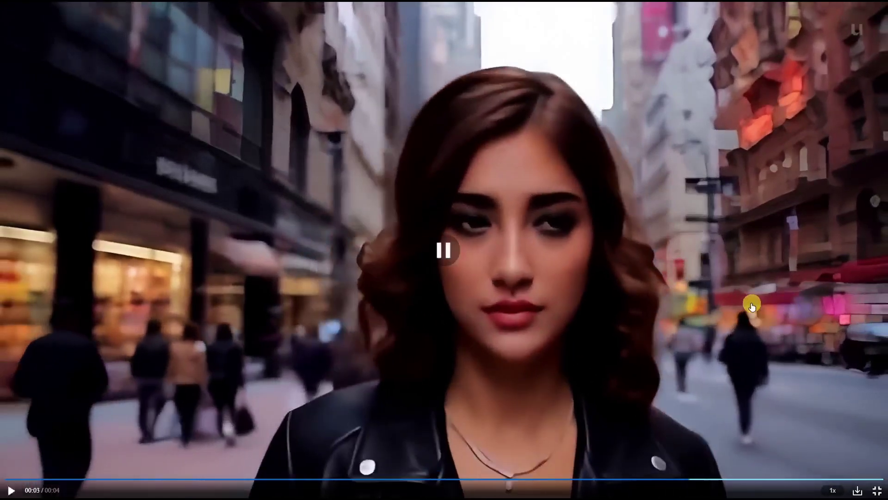
pyautogui.click(506, 207)
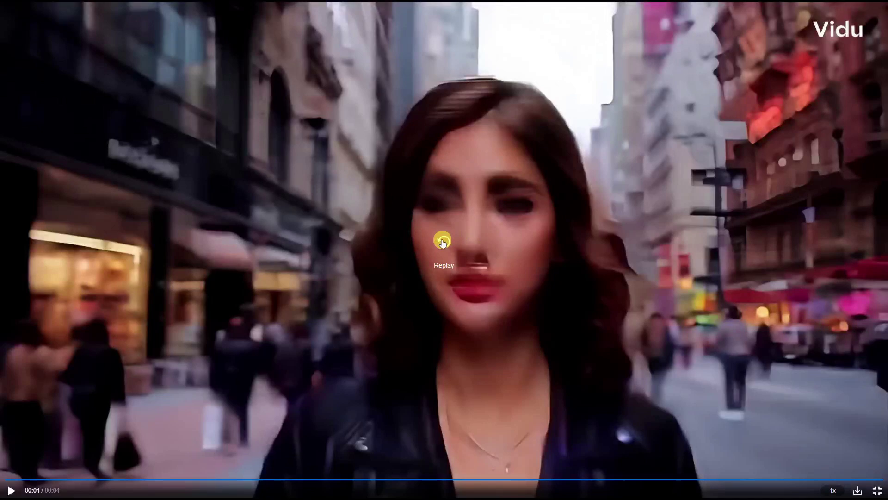
pyautogui.click(443, 242)
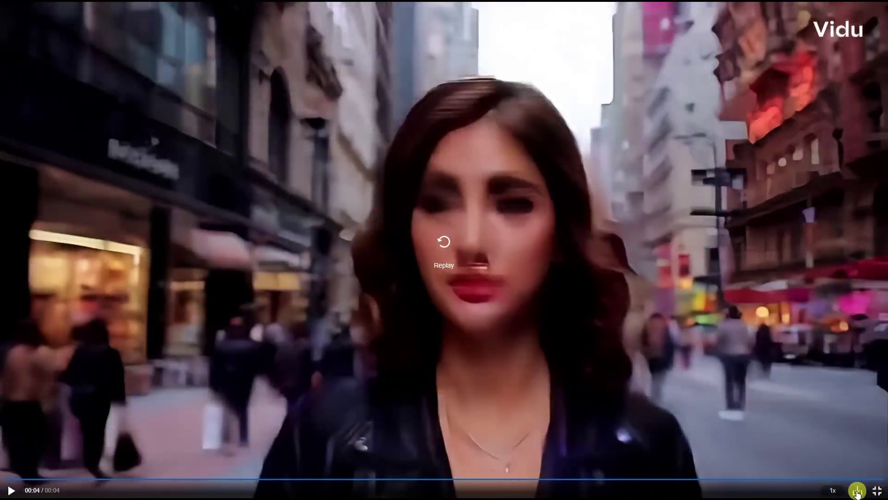
pyautogui.click(593, 291)
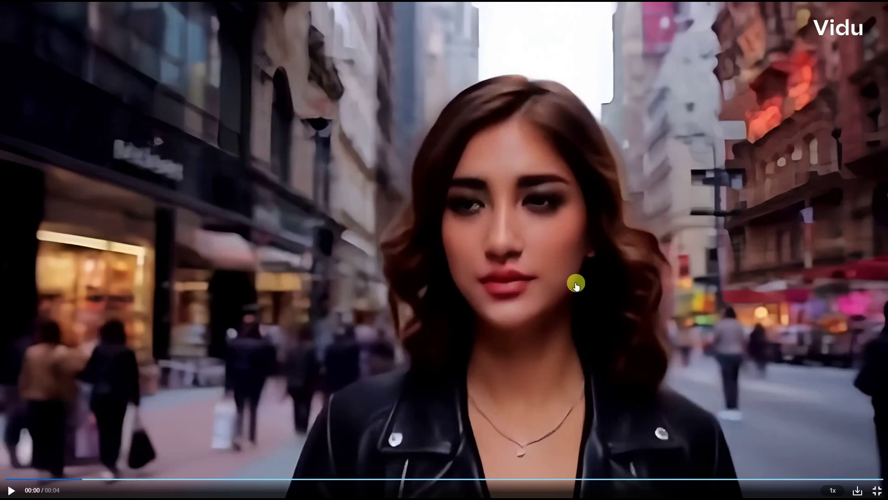
# Show the reference portrait in a smaller Photos window alongside the clip
pyautogui.press('super')
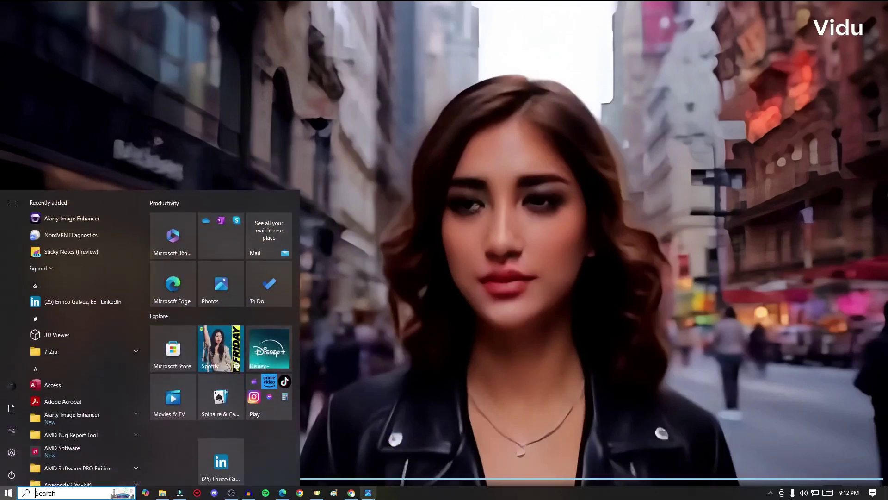
pyautogui.hotkey('alt', 'Tab')
pyautogui.moveTo(805, 15); pyautogui.dragTo(401, 46)
pyautogui.click(486, 125)
# Play the clip, pause it at 00:02, and narrow the photo viewer beside it
pyautogui.click(440, 252)
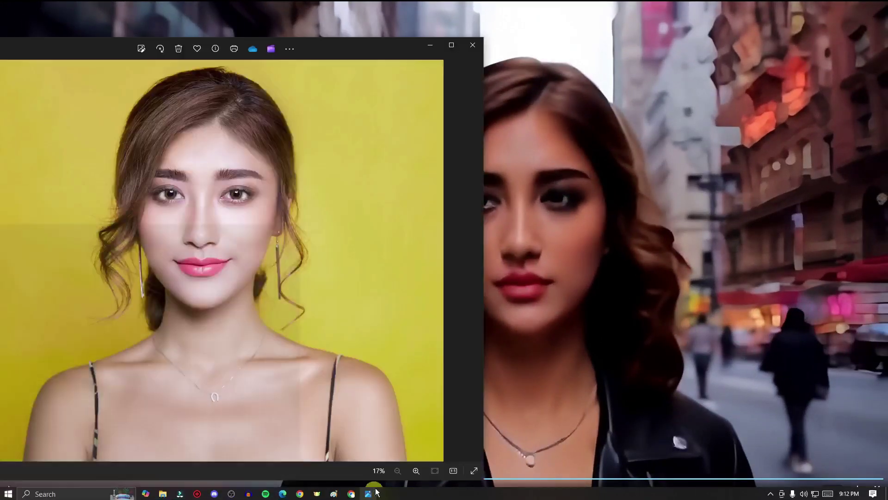
pyautogui.click(488, 269)
pyautogui.moveTo(484, 242); pyautogui.dragTo(351, 233)
pyautogui.moveTo(259, 52); pyautogui.dragTo(359, 48)
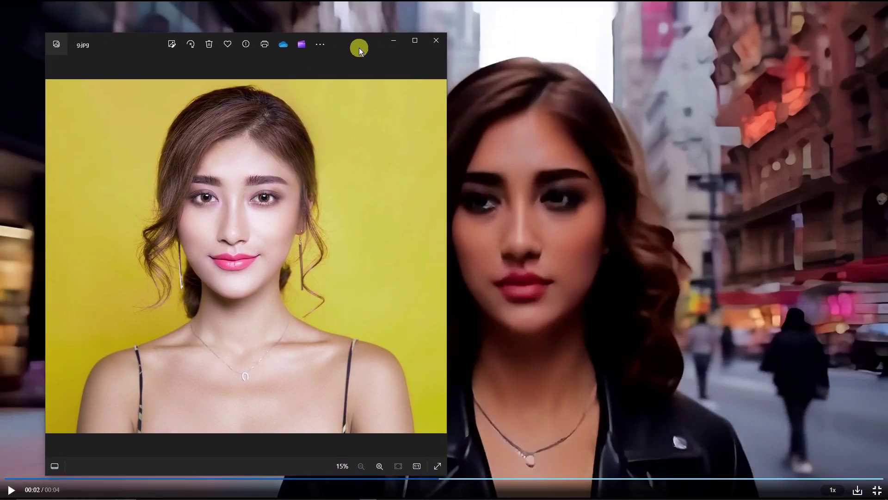